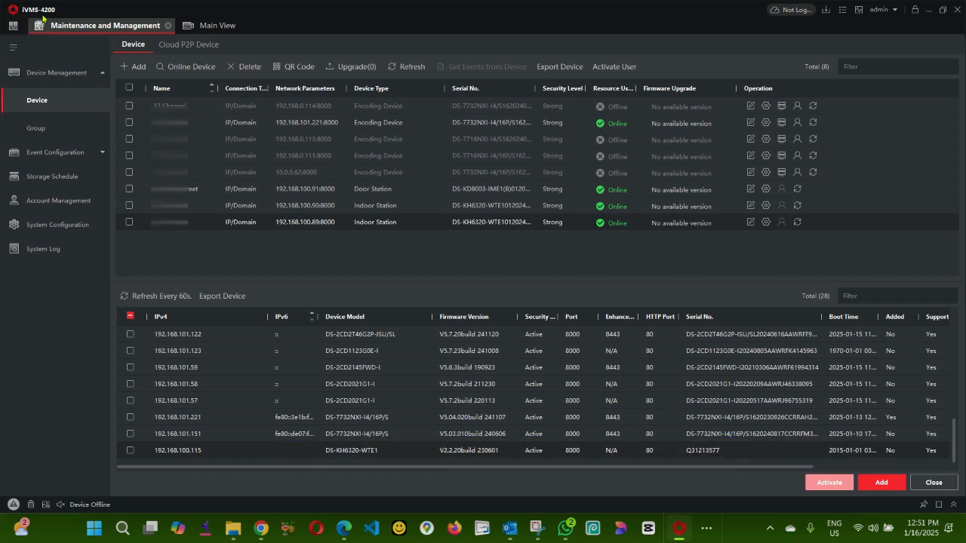
Step: Glance at SADP, then return to iVMS-4200's Device Management page
left_click(706, 530)
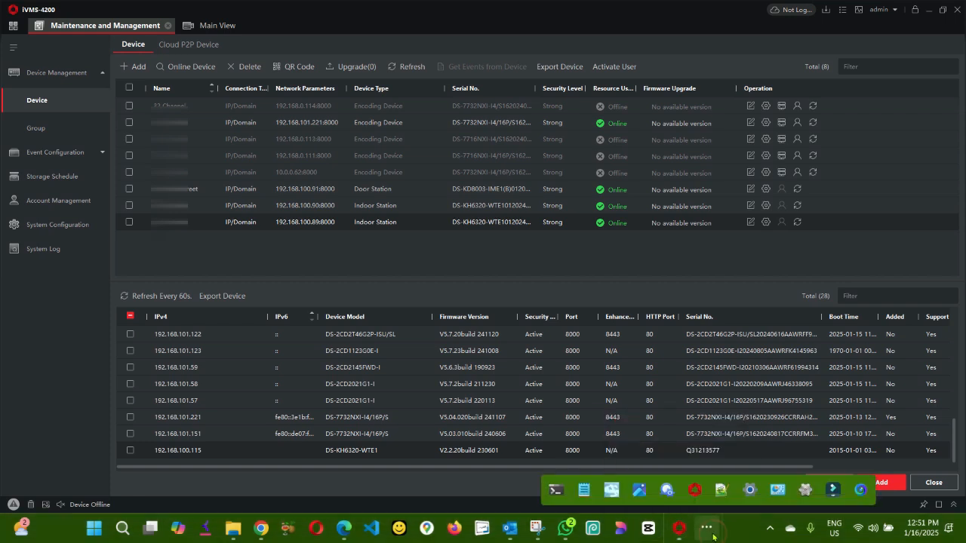
left_click(678, 528)
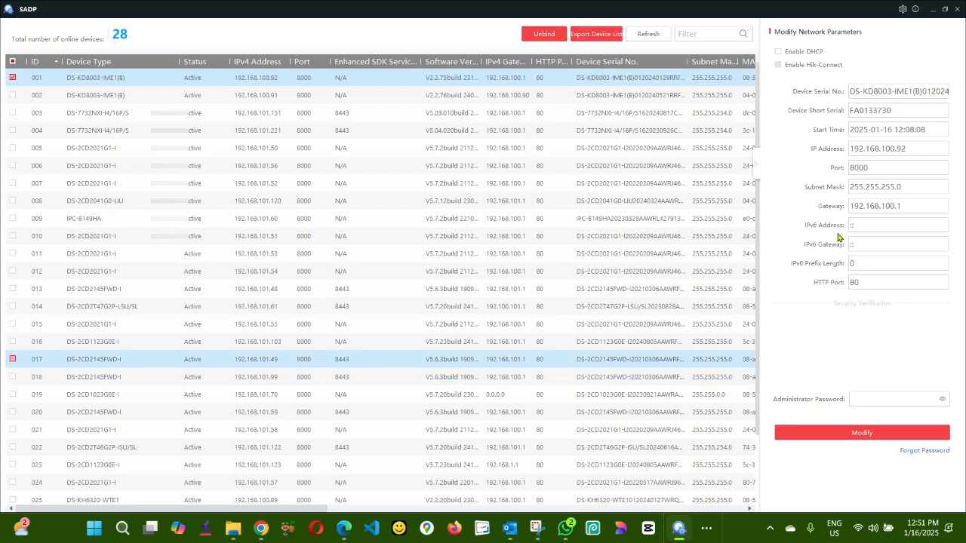
left_click(936, 11)
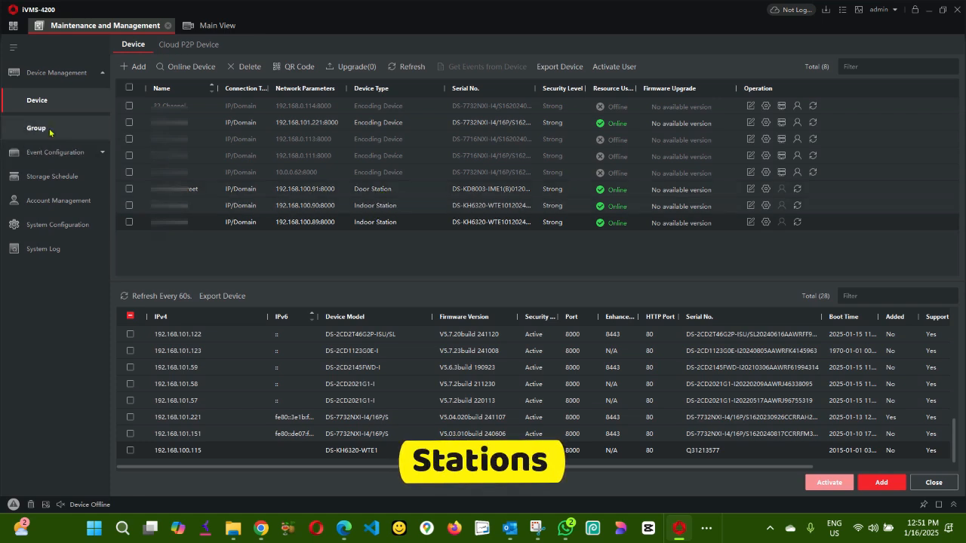
left_click(13, 25)
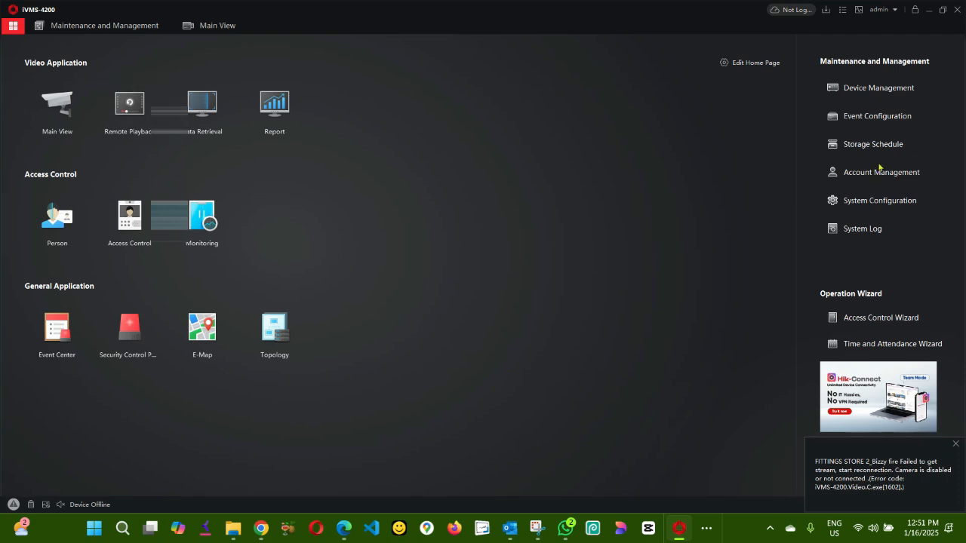
left_click(879, 88)
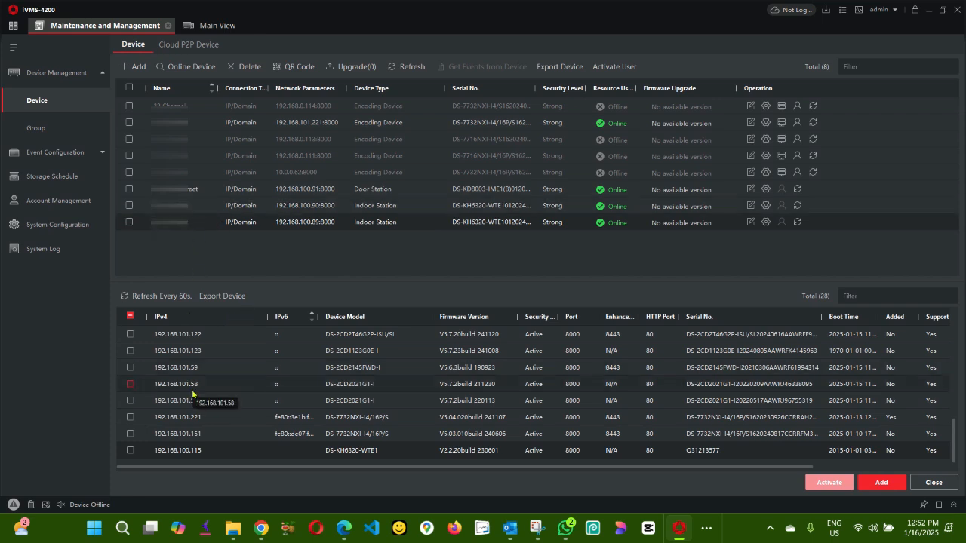
scroll(215, 401, "up", 3)
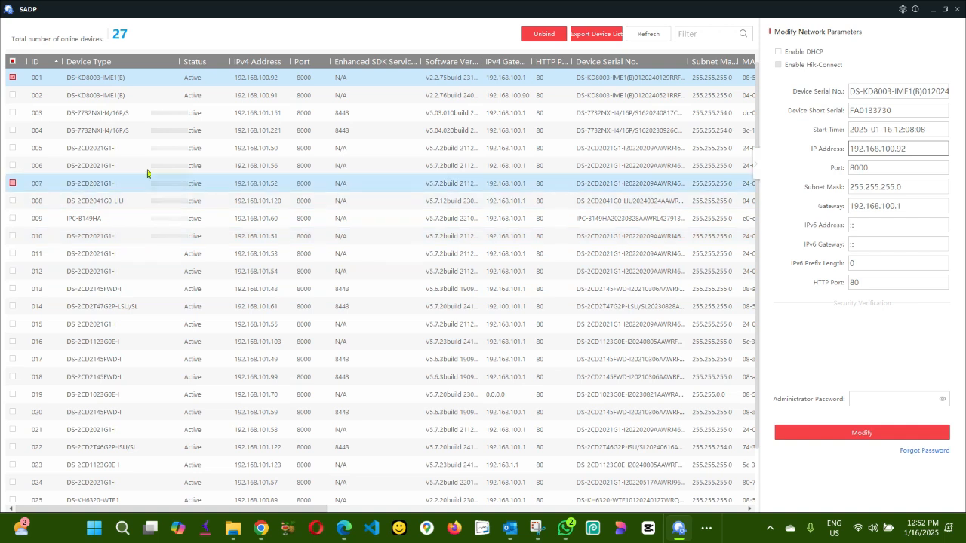
Step: Select only the door station at 192.168.100.92 in SADP, then minimize SADP
left_click(12, 95)
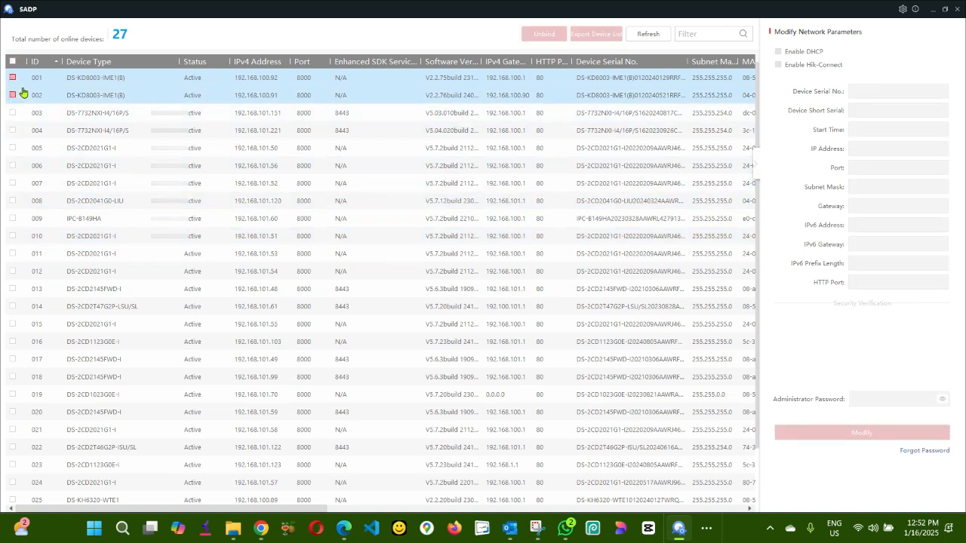
left_click(257, 80)
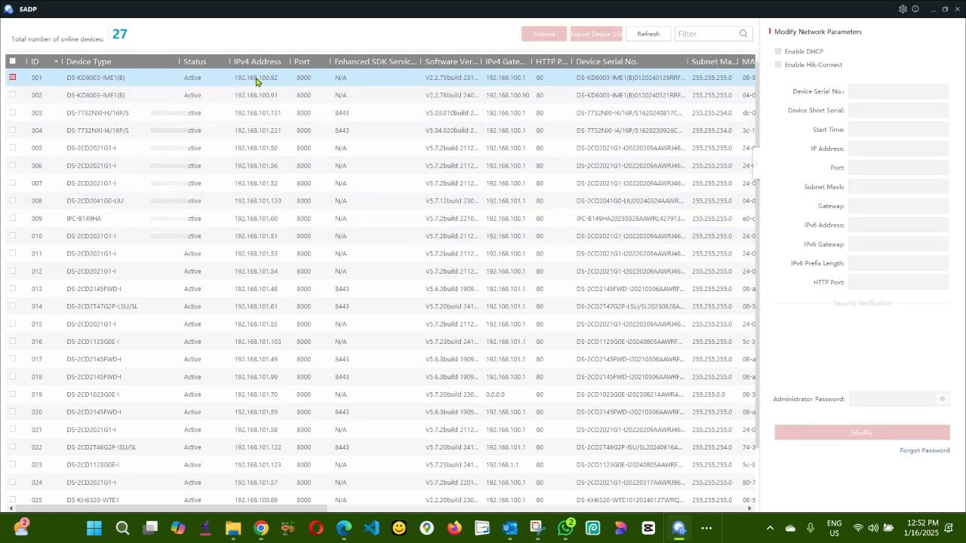
left_click(12, 78)
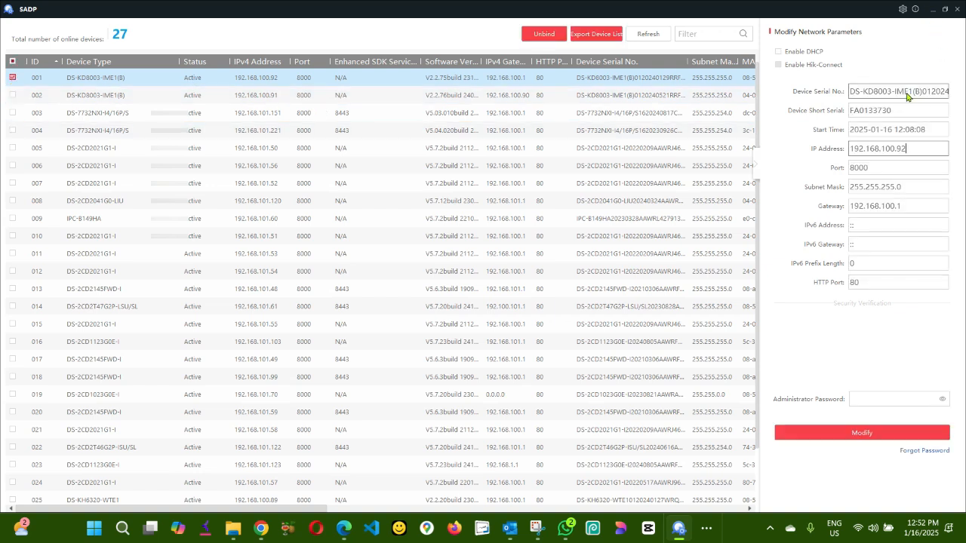
left_click(935, 14)
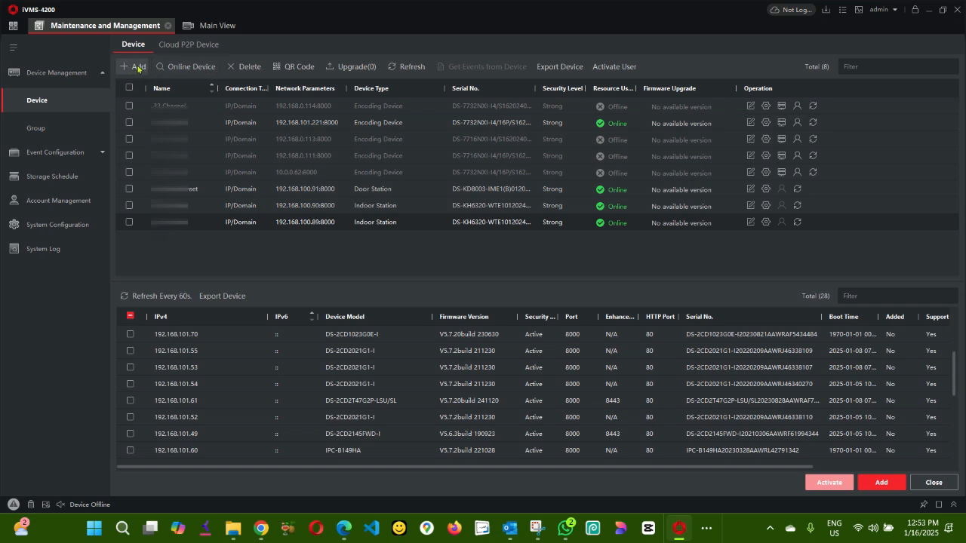
Step: Refresh the Online Device list and widen the IPv4 column to show full addresses
left_click(179, 68)
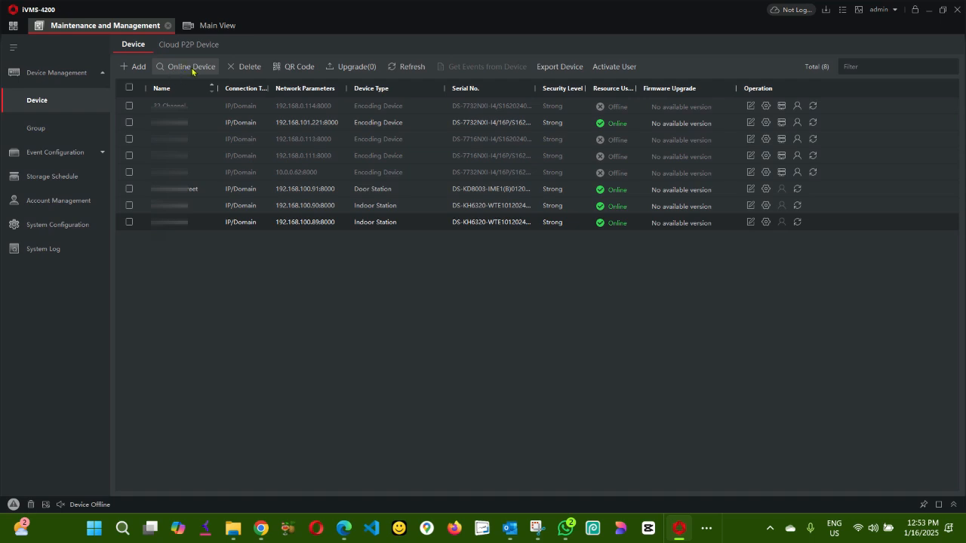
left_click(187, 71)
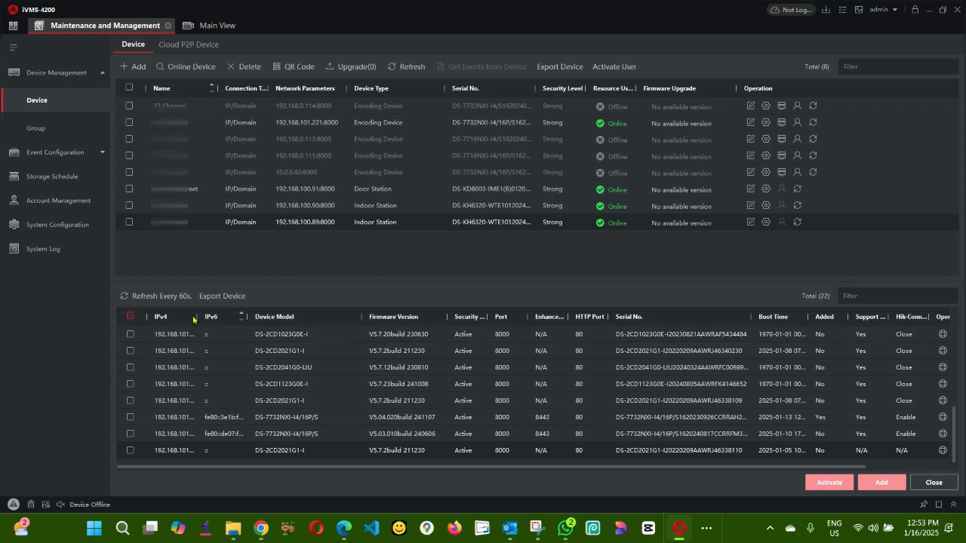
left_click_drag(197, 316, 282, 316)
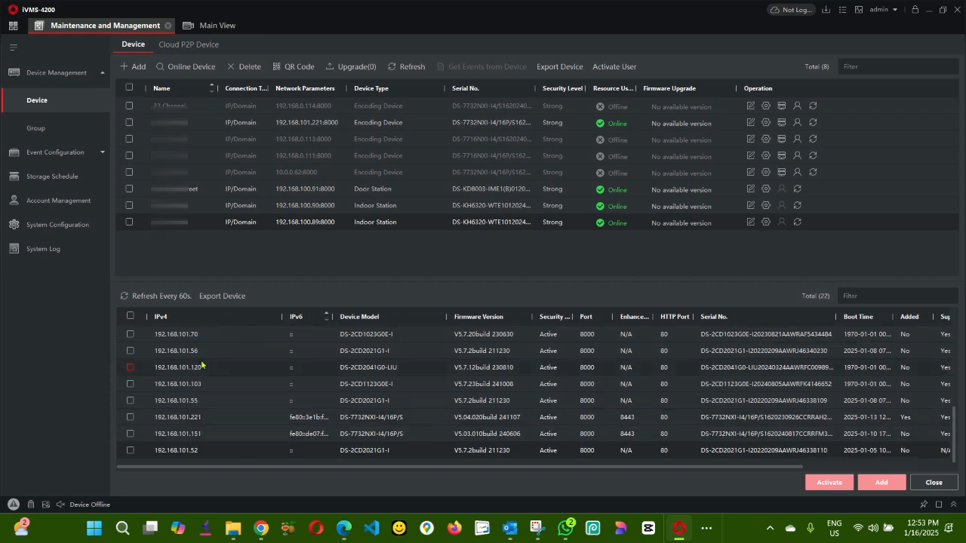
Step: Find the unadded door station 192.168.100.92 in the list and tick it for adding
scroll(201, 365, "up", 3)
scroll(192, 355, "up", 3)
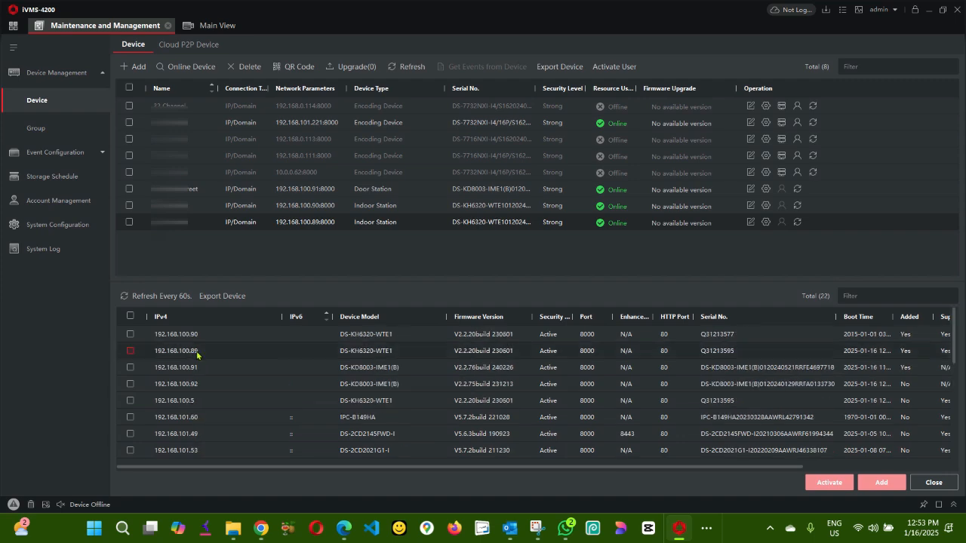
scroll(208, 347, "down", 5)
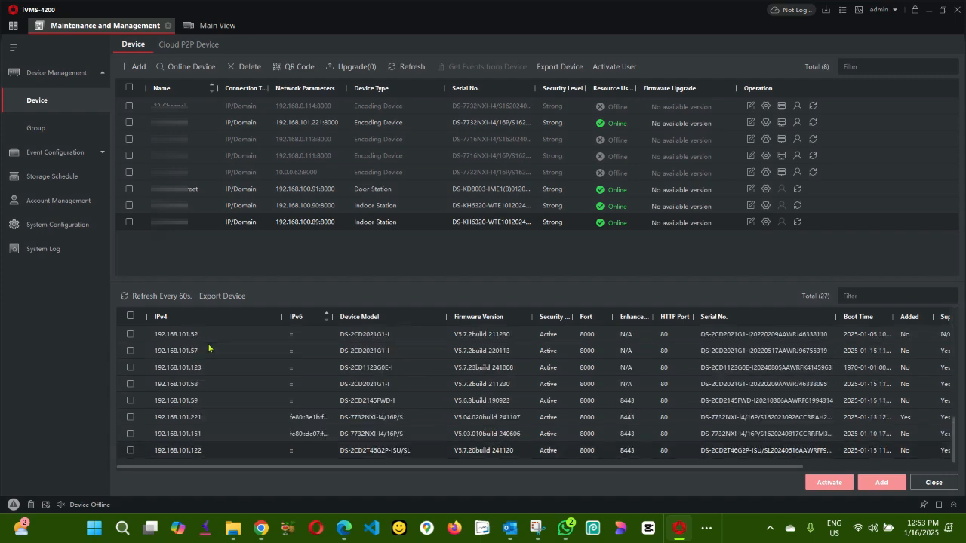
scroll(204, 378, "up", 6)
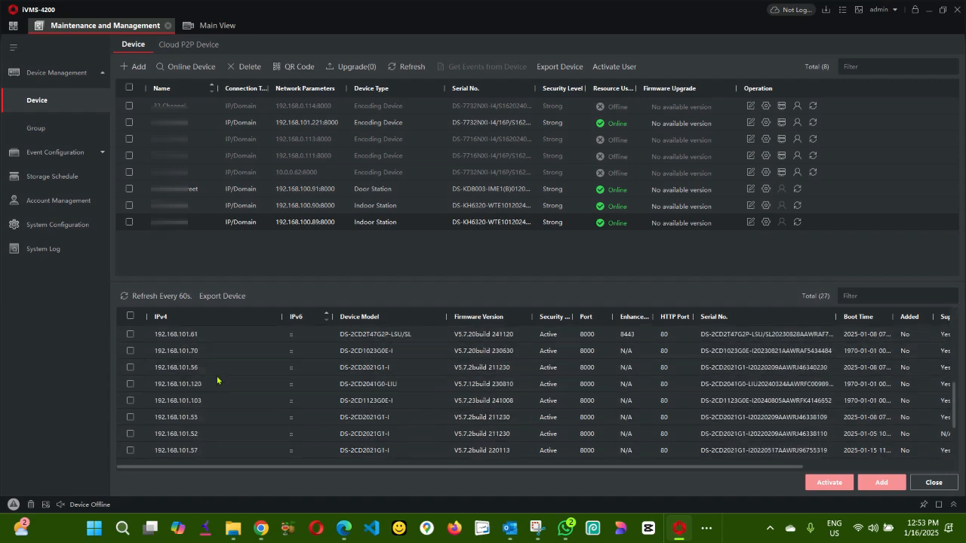
scroll(209, 367, "up", 3)
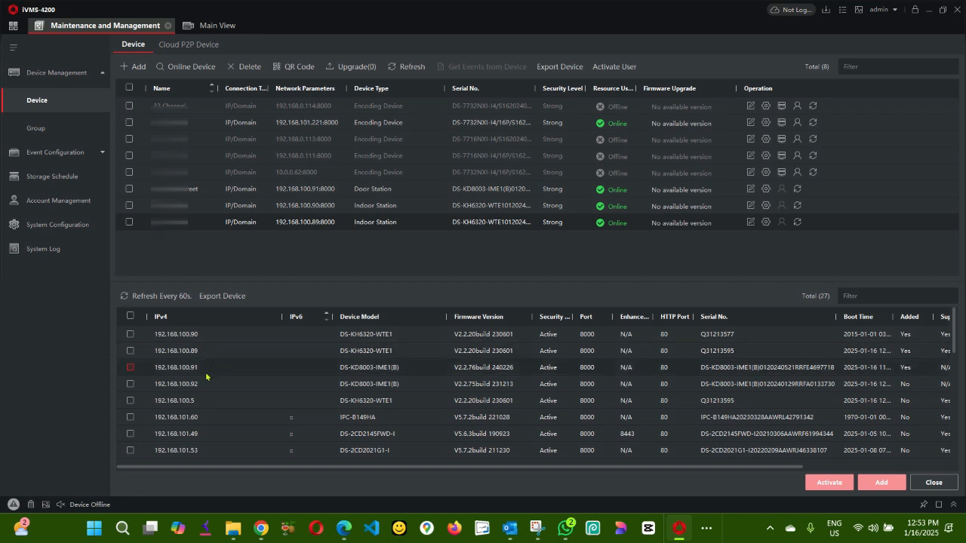
left_click(130, 384)
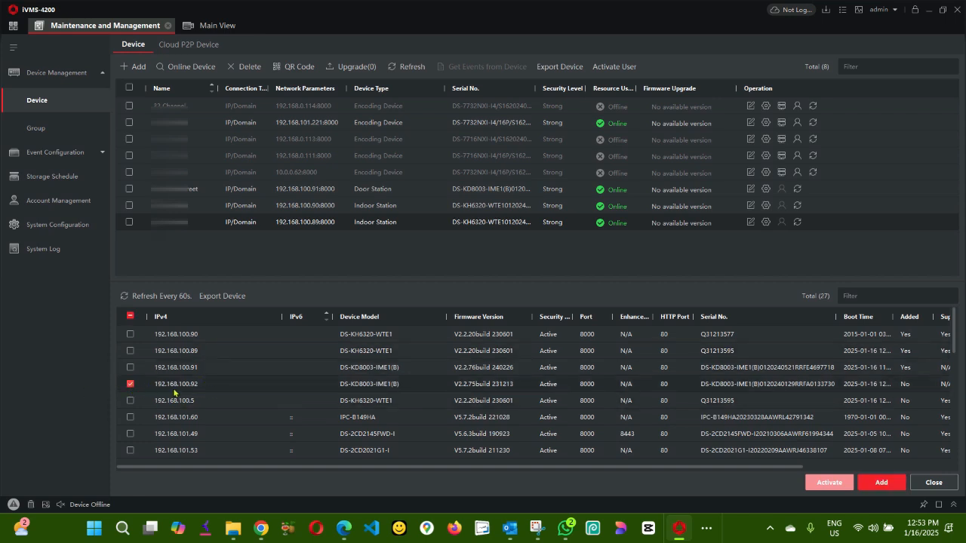
Step: Add door station 192.168.100.92 with a device name and time synchronization enabled
left_click(885, 489)
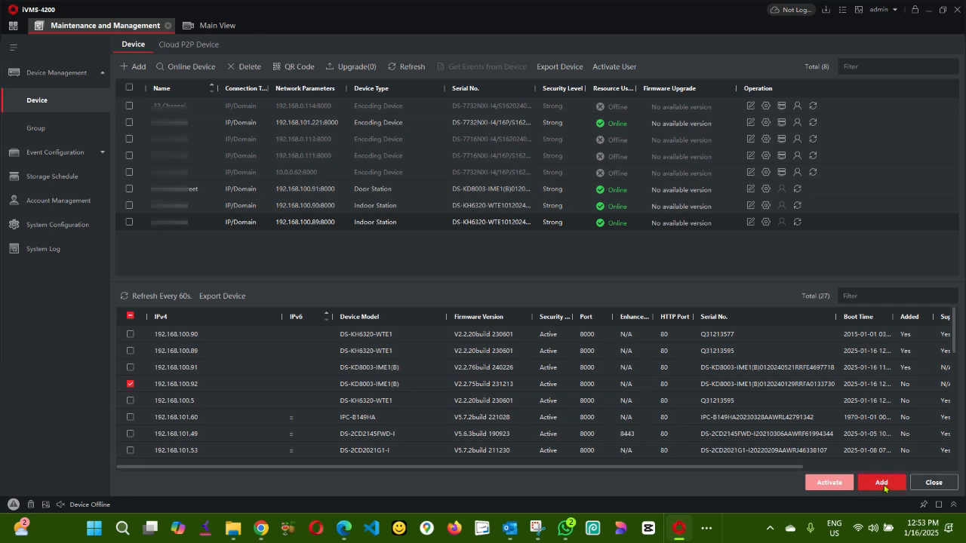
left_click(542, 160)
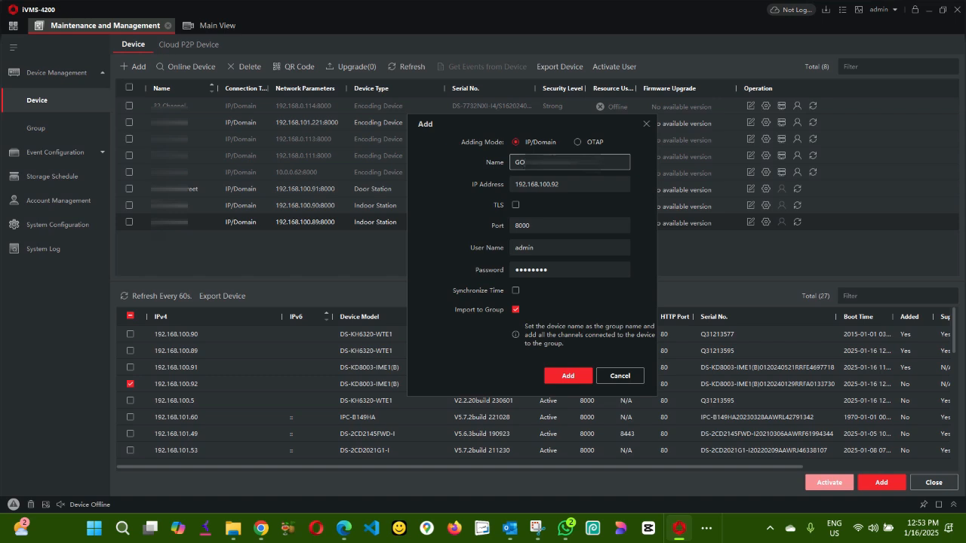
left_click(516, 292)
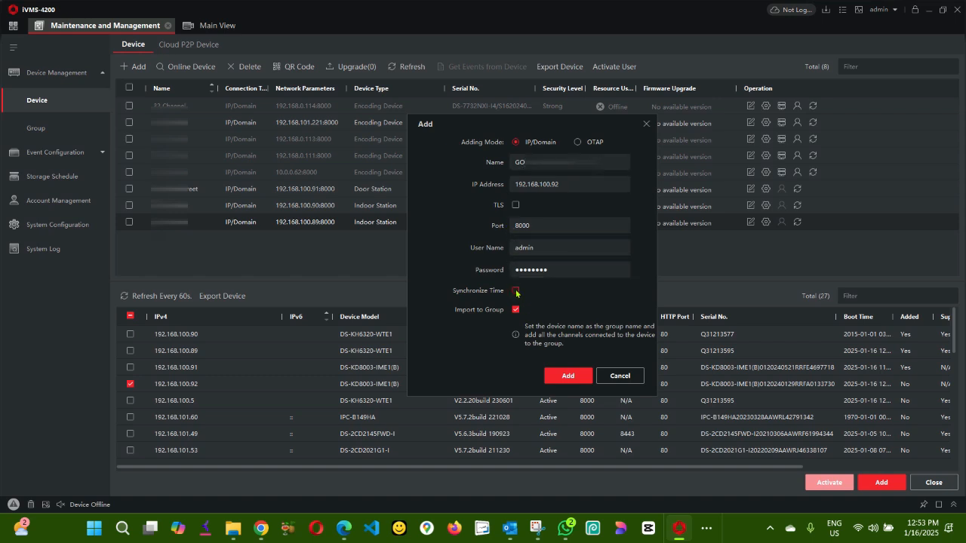
left_click(580, 377)
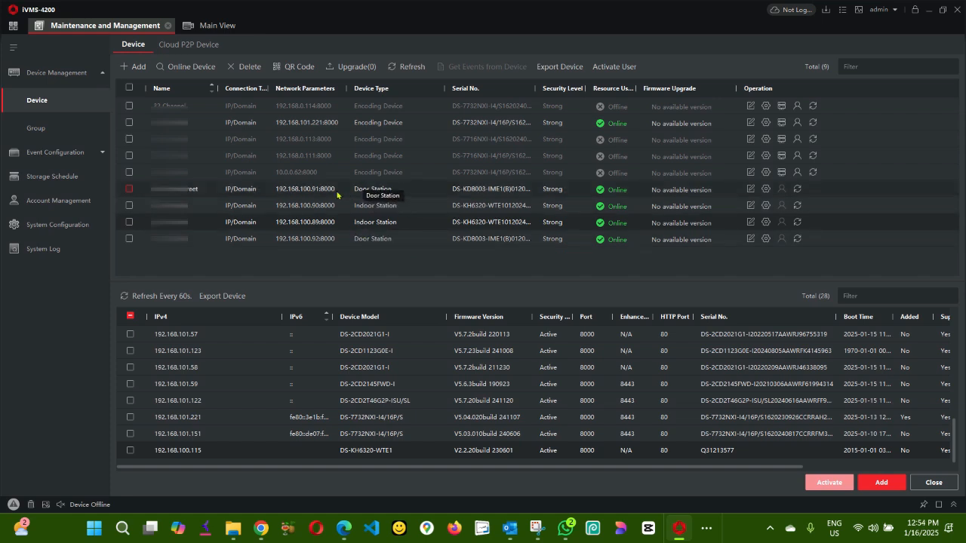
Step: Open Remote Configuration for the main door station at 192.168.100.91
left_click(131, 189)
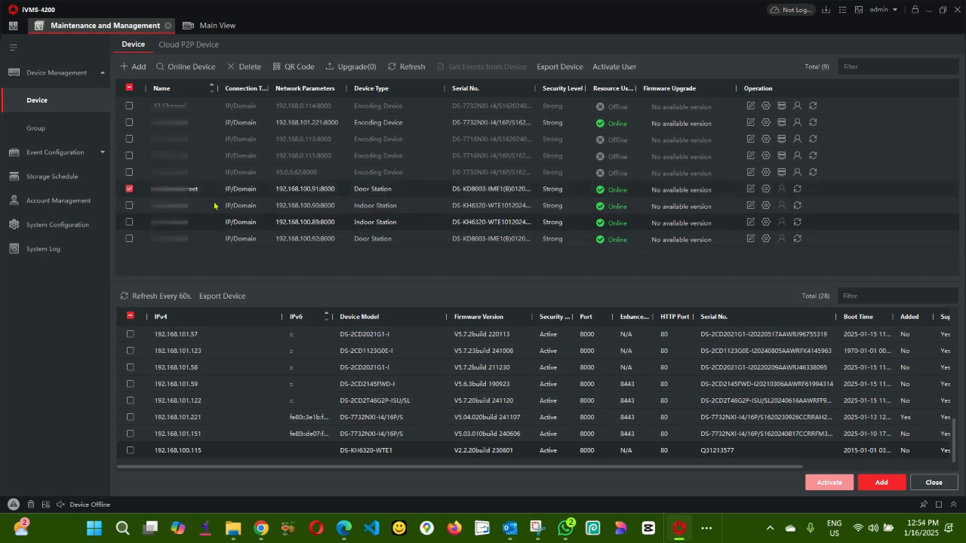
left_click(129, 190)
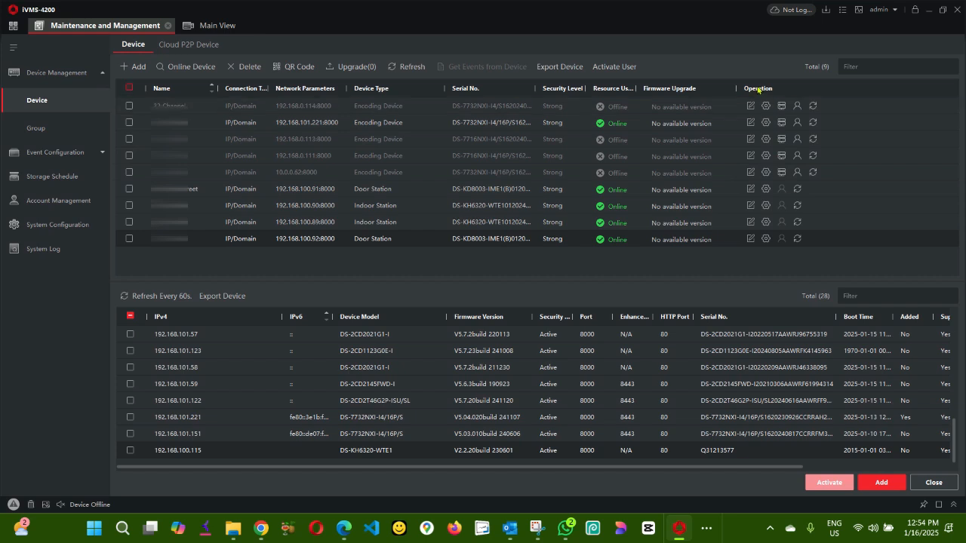
left_click(765, 189)
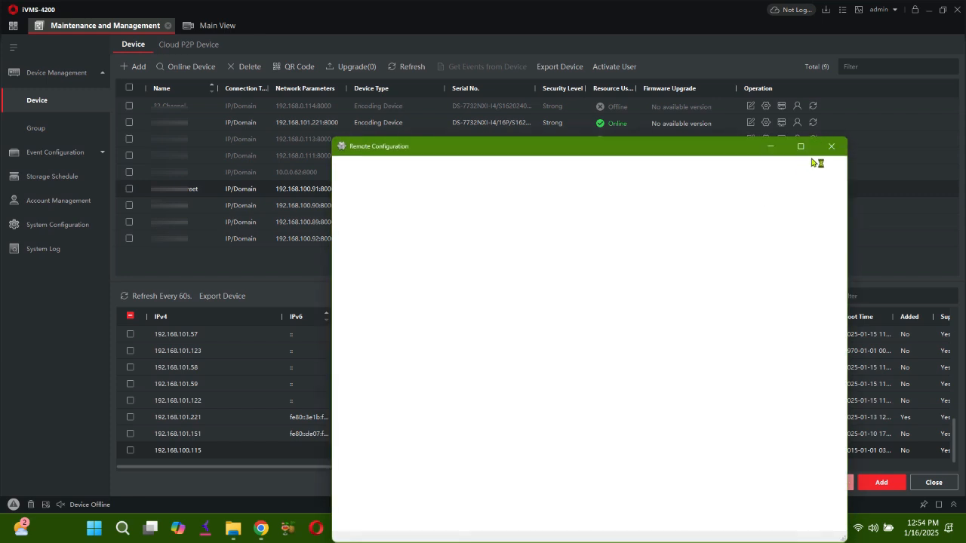
Step: Maximize the Remote Configuration window and show the main station's linked devices under Device Management
left_click(806, 149)
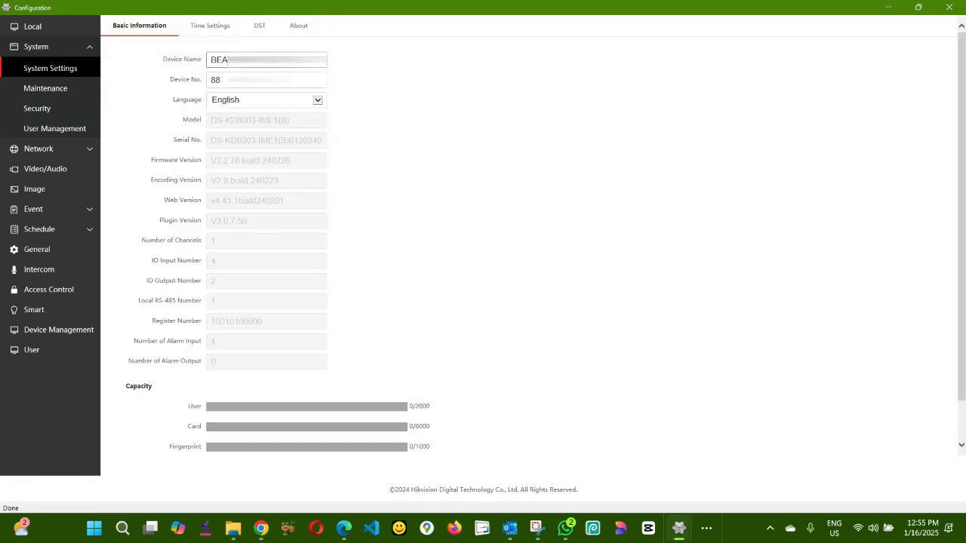
left_click(215, 60)
left_click(60, 331)
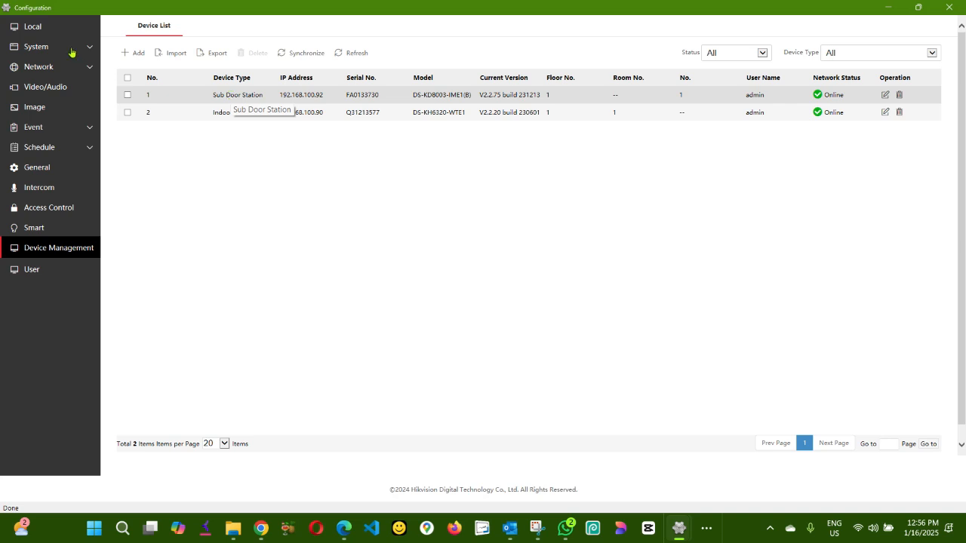
Step: Start a new device entry with device type Sub Door Station
left_click(132, 54)
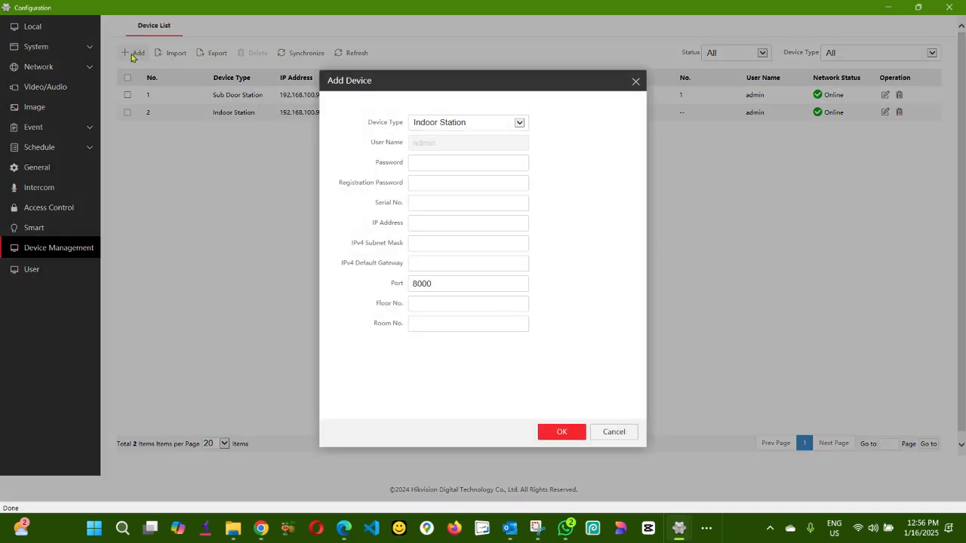
left_click(442, 126)
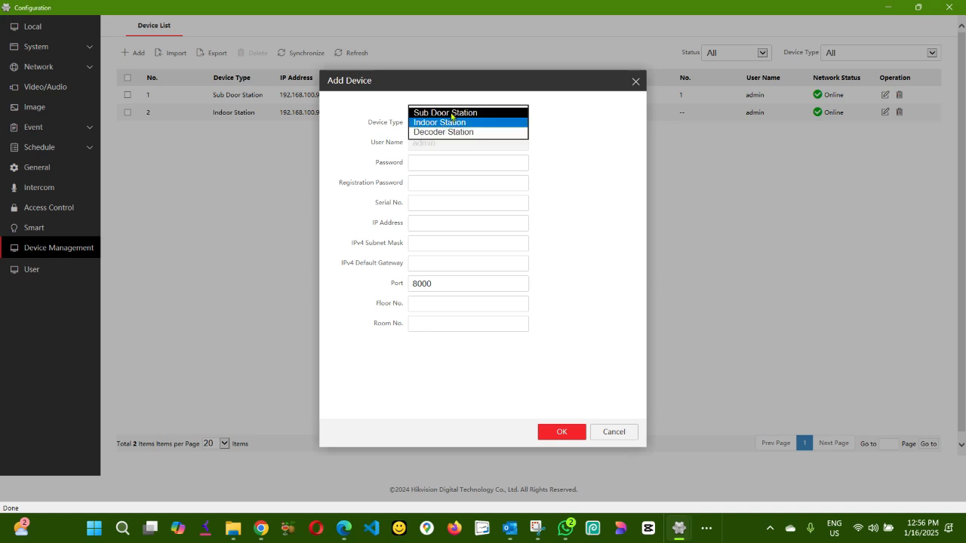
left_click(451, 113)
Step: Enter the device password and registration password, leaving Serial No. to fill next
left_click(412, 162)
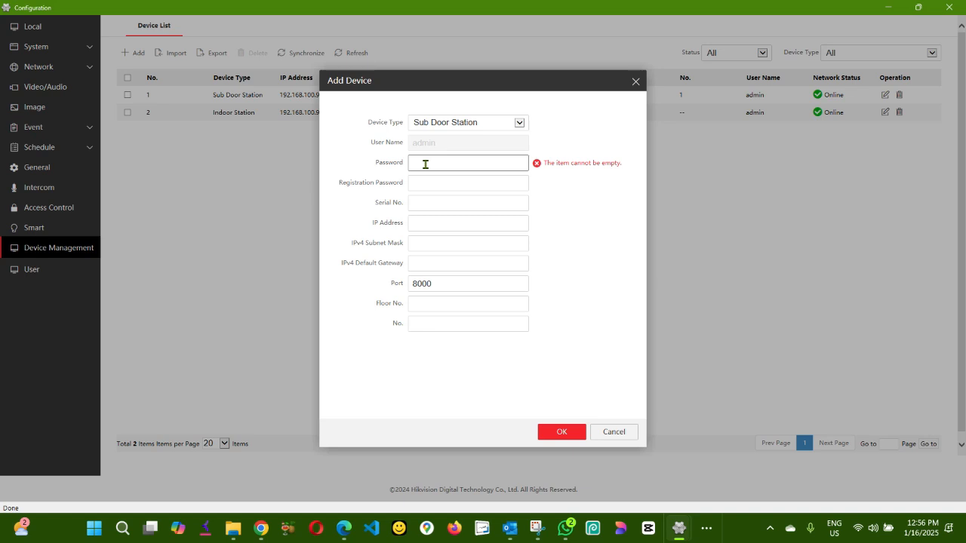
type("12345678")
left_click(427, 181)
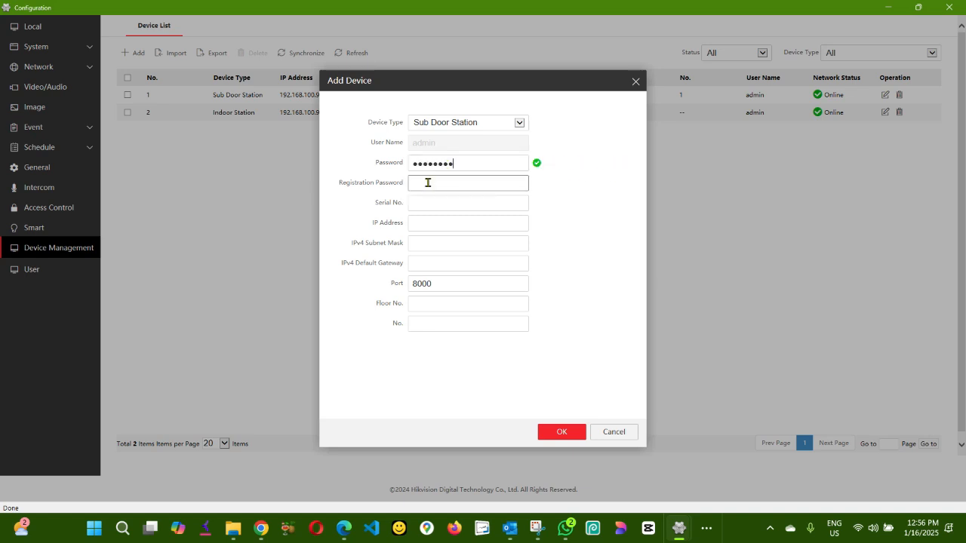
type("12345678")
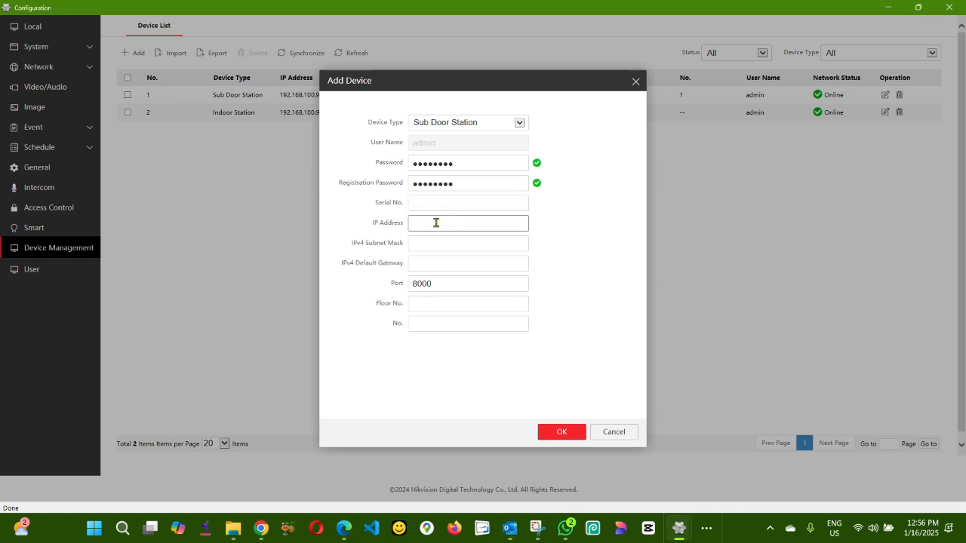
left_click(431, 204)
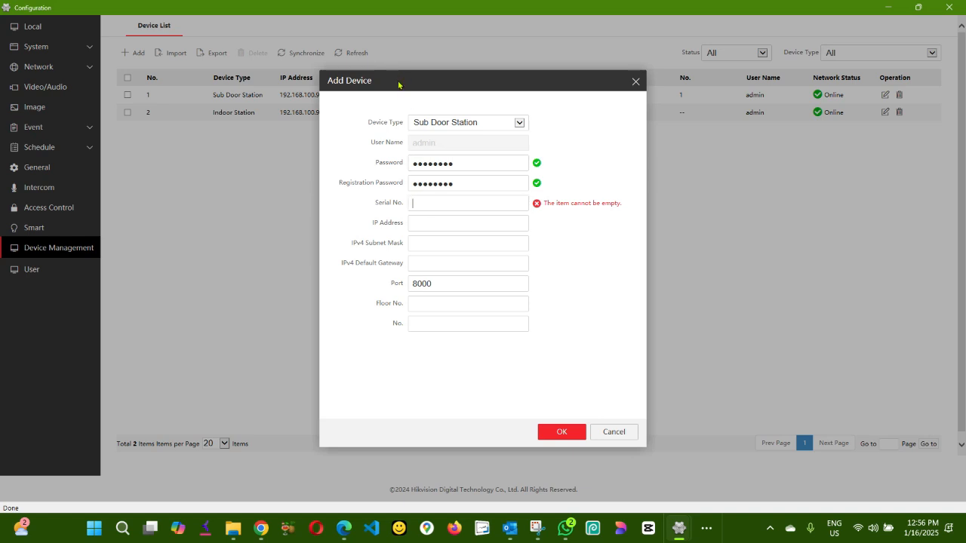
left_click_drag(454, 93, 470, 101)
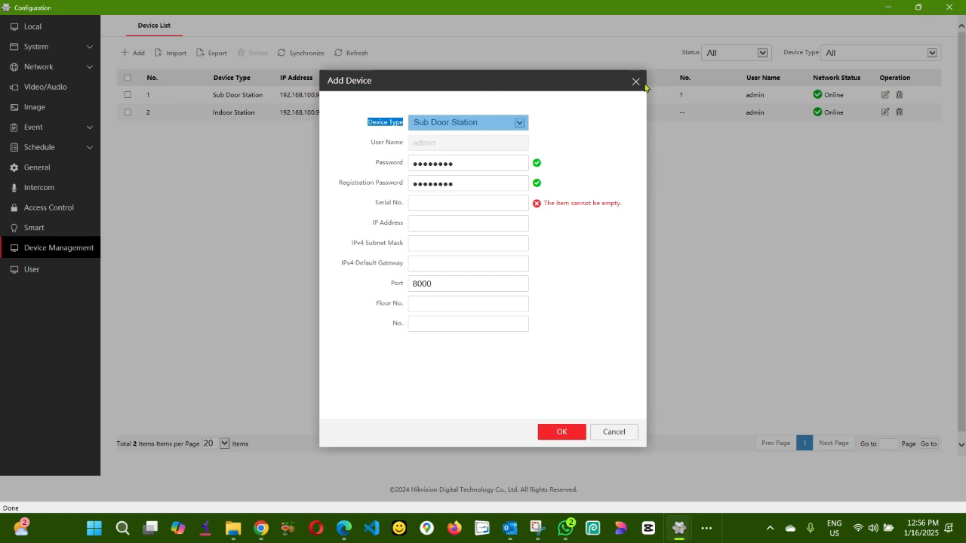
left_click(707, 531)
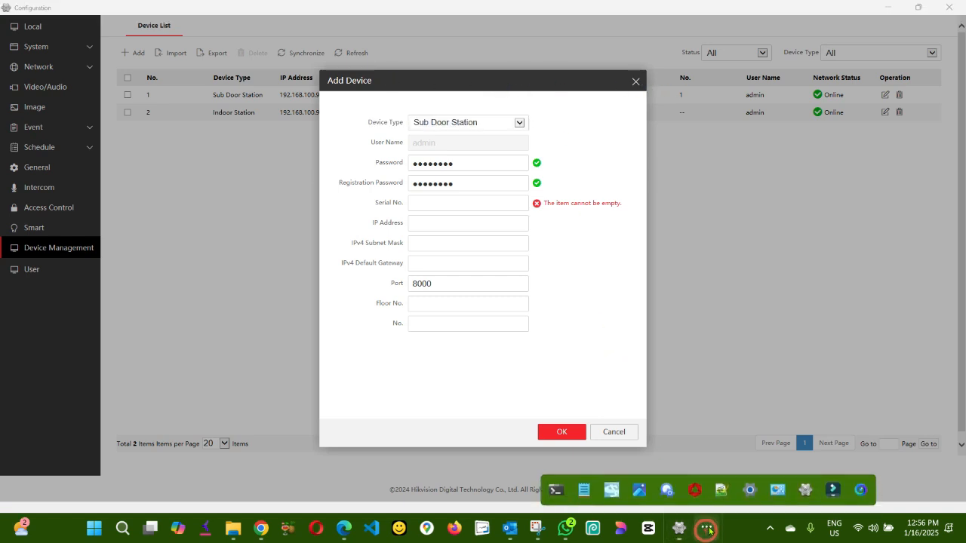
Step: Copy the door station's short serial FA0133730 from SADP and return to the Add Device form
mouse_move(806, 495)
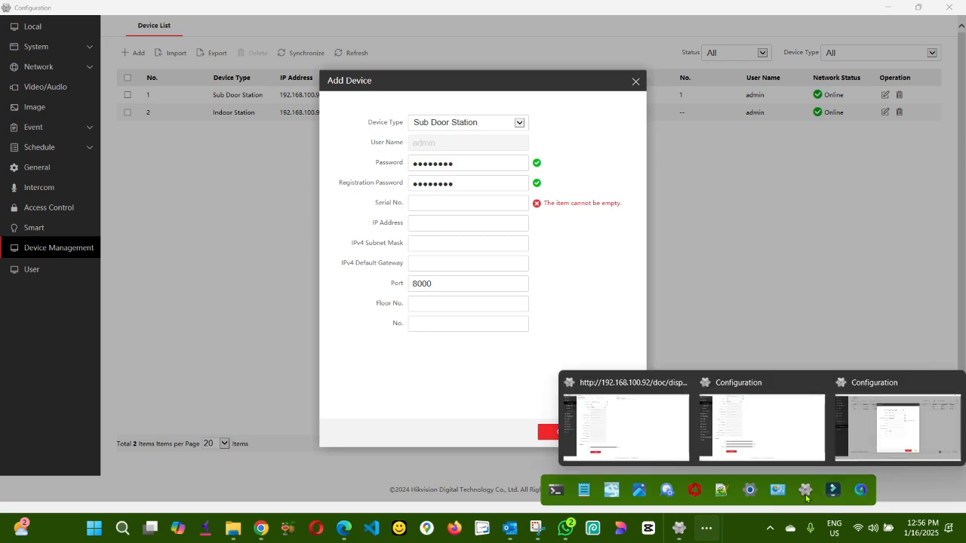
left_click(667, 490)
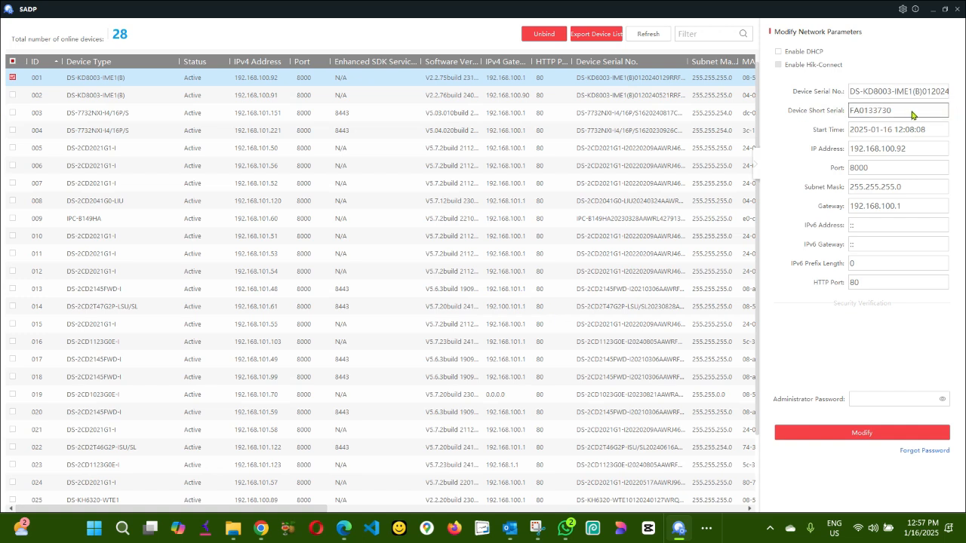
left_click_drag(910, 114, 842, 114)
right_click(878, 113)
left_click(902, 119)
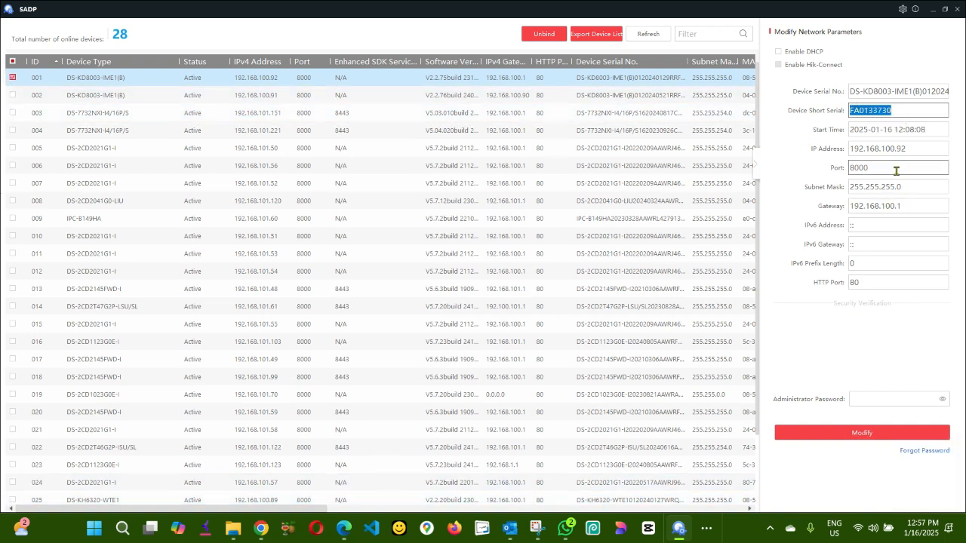
mouse_move(677, 531)
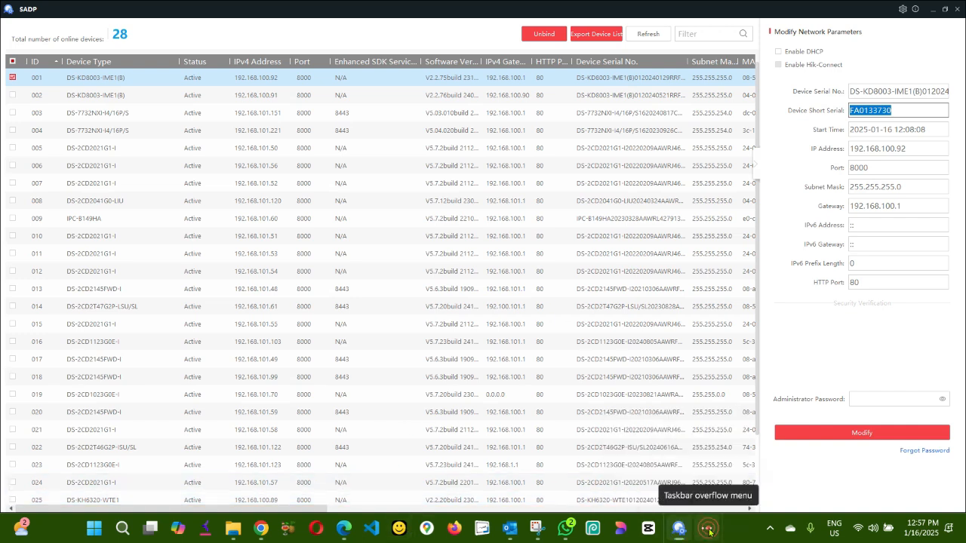
left_click(707, 530)
left_click(877, 436)
Step: Paste serial FA0133730 into the form's Serial No. field
left_click(435, 203)
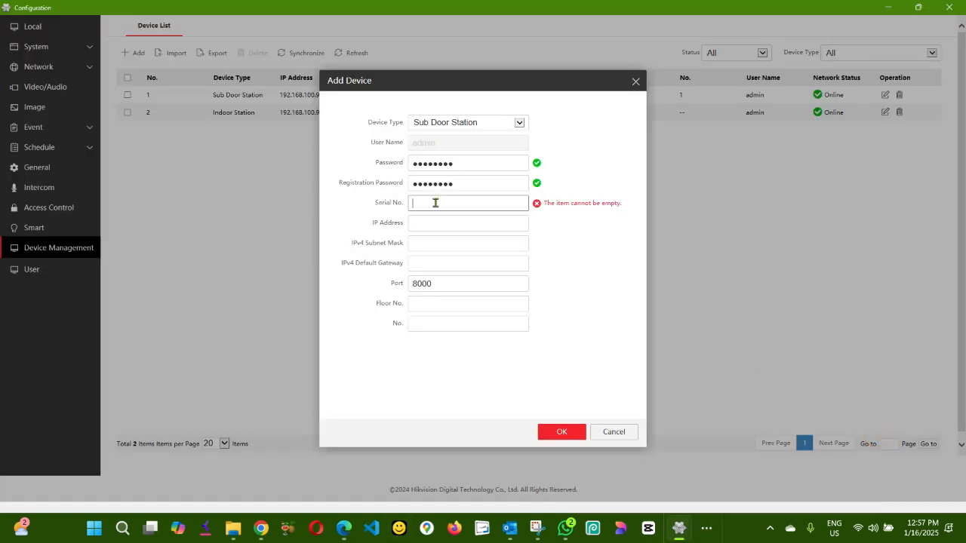
key("ctrl+v")
left_click(709, 529)
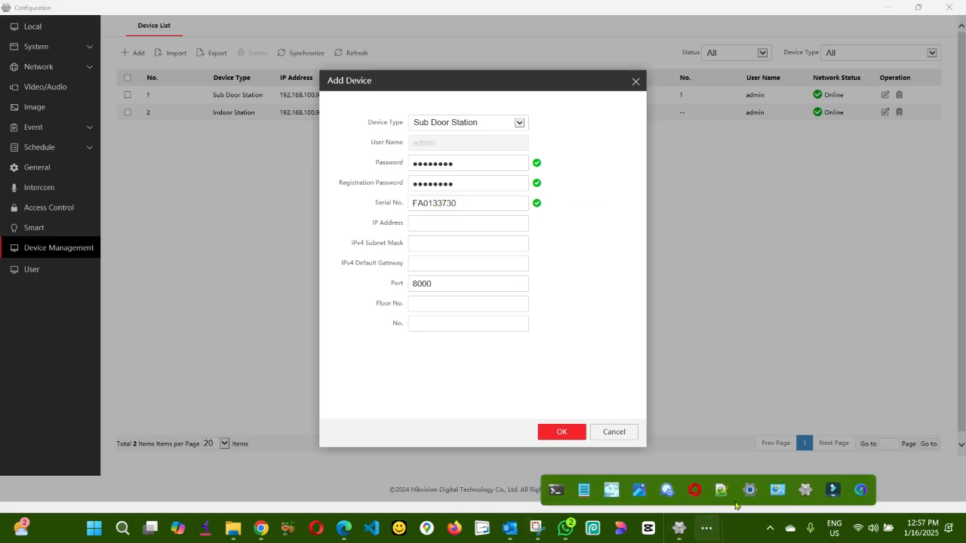
left_click(662, 494)
Step: Copy IP address 192.168.100.92 from SADP into the form's IP Address field
left_click(909, 148)
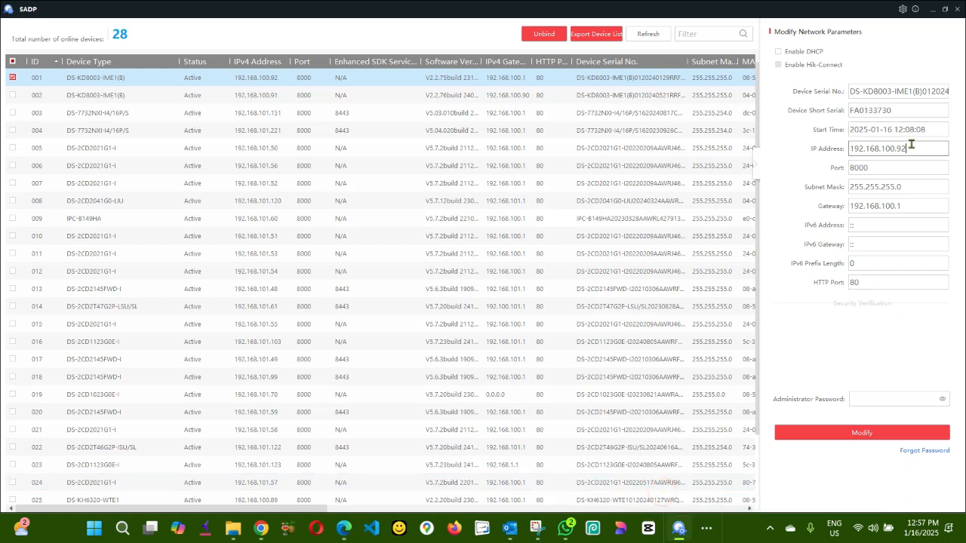
double_click(899, 149)
right_click(900, 149)
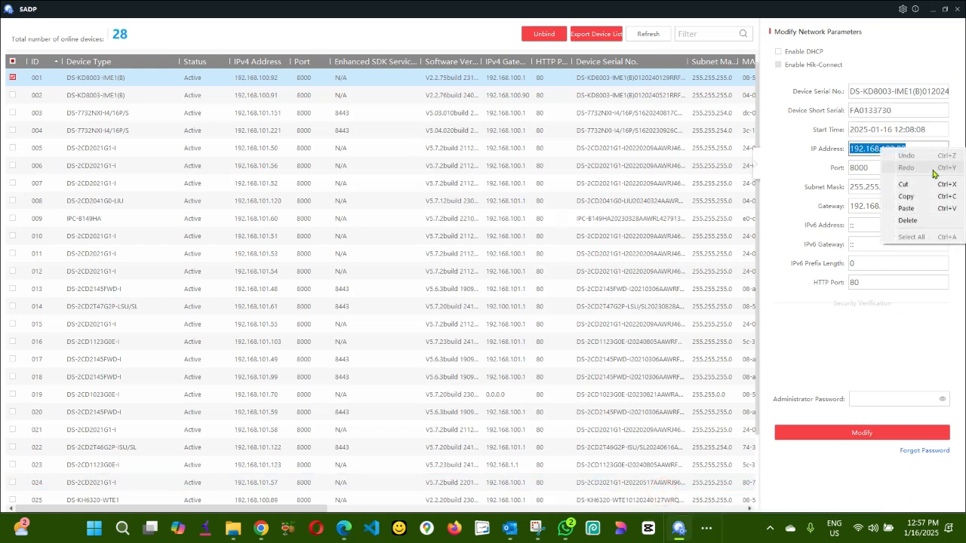
left_click(922, 197)
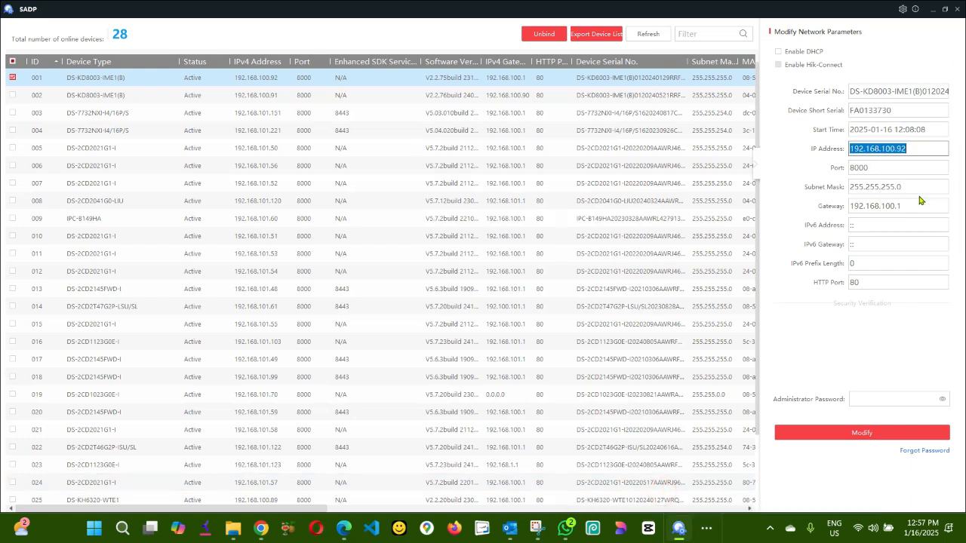
left_click(708, 529)
left_click(662, 493)
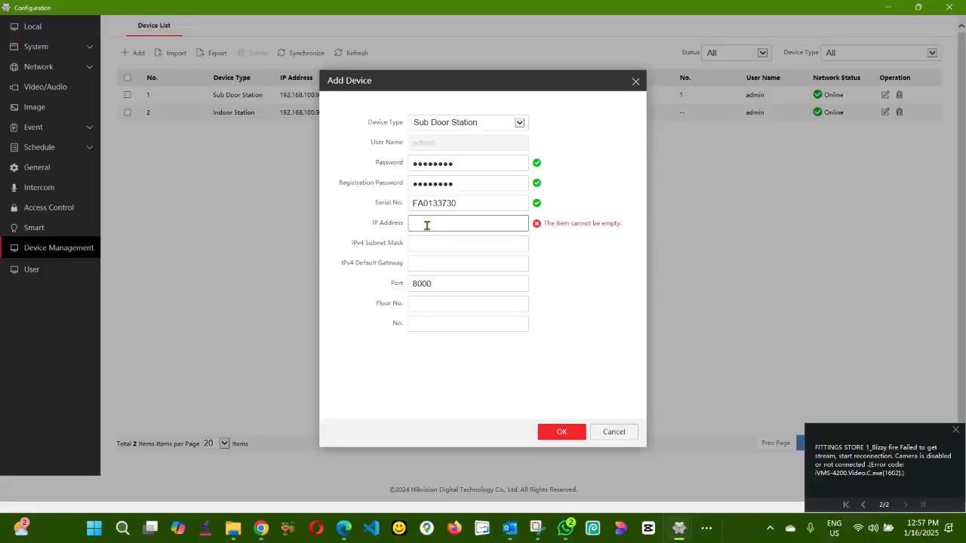
key("ctrl+v")
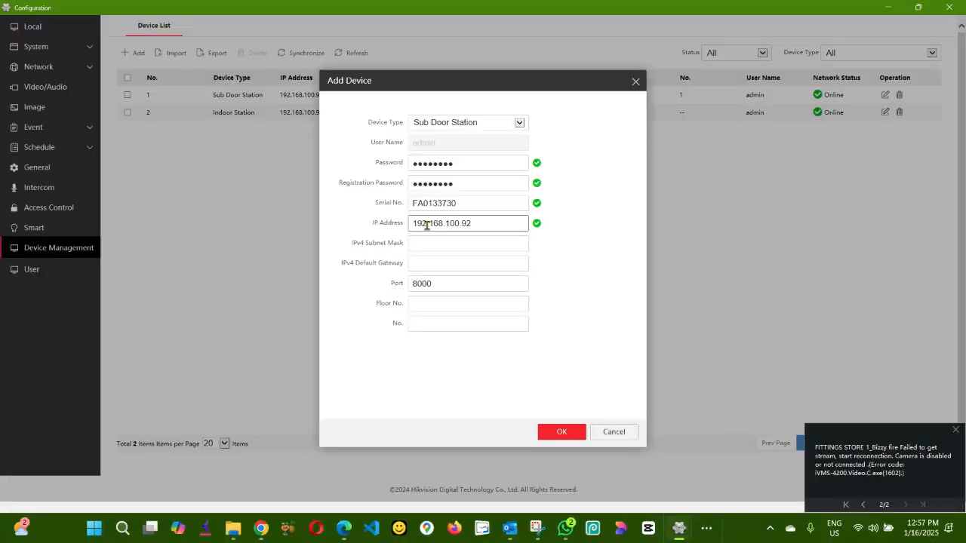
left_click(433, 241)
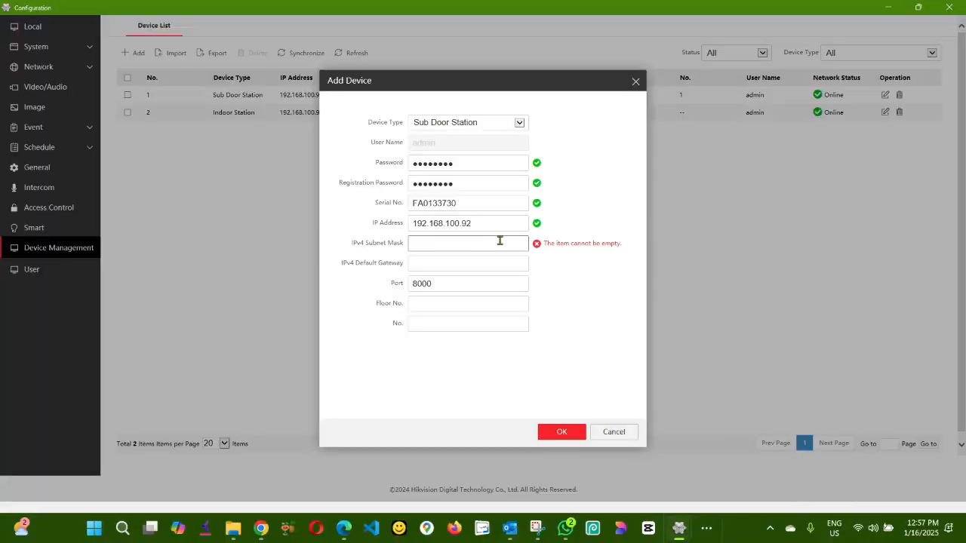
Step: Fill in the subnet mask, gateway 192.168.100.1 and floor number 1
type("255.255.25..0")
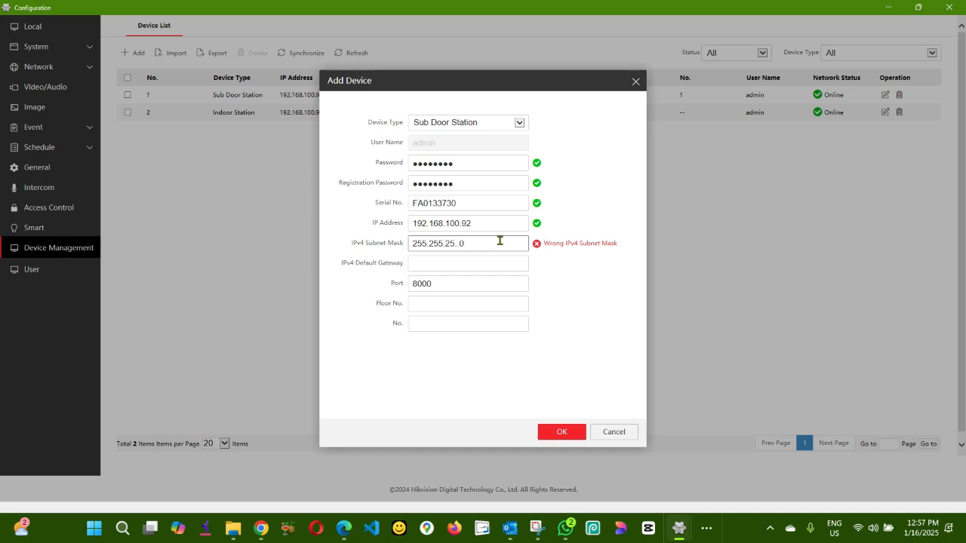
left_click(455, 259)
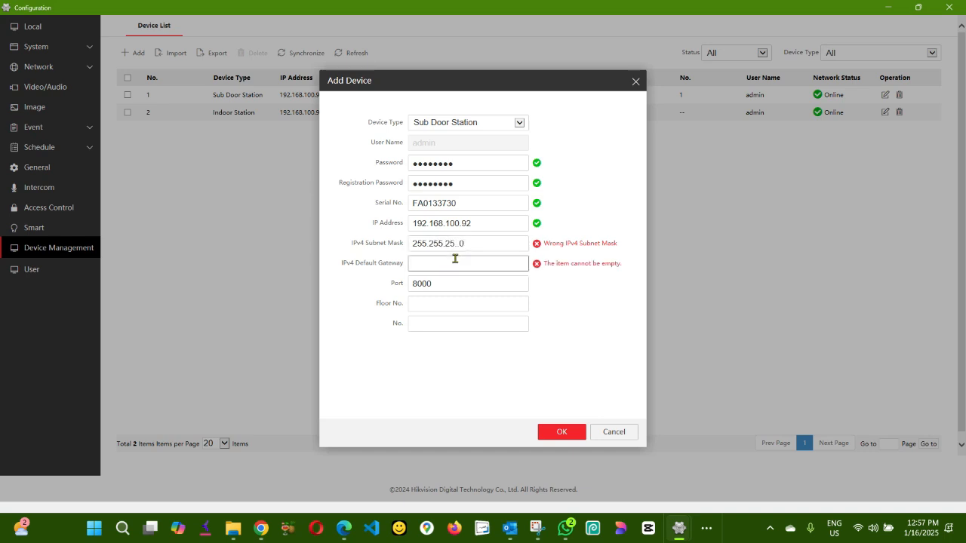
type("192.168.100.1")
left_click(437, 304)
type("1")
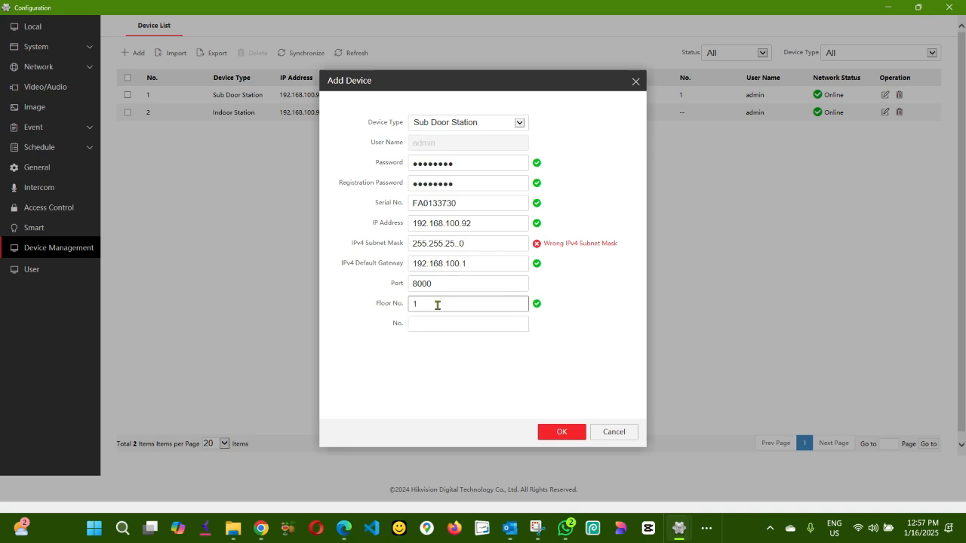
key("Tab")
type("1")
Step: Correct the subnet mask to 255.255.255.0 and submit, getting 'Serial No. already exists.'
left_click(453, 243)
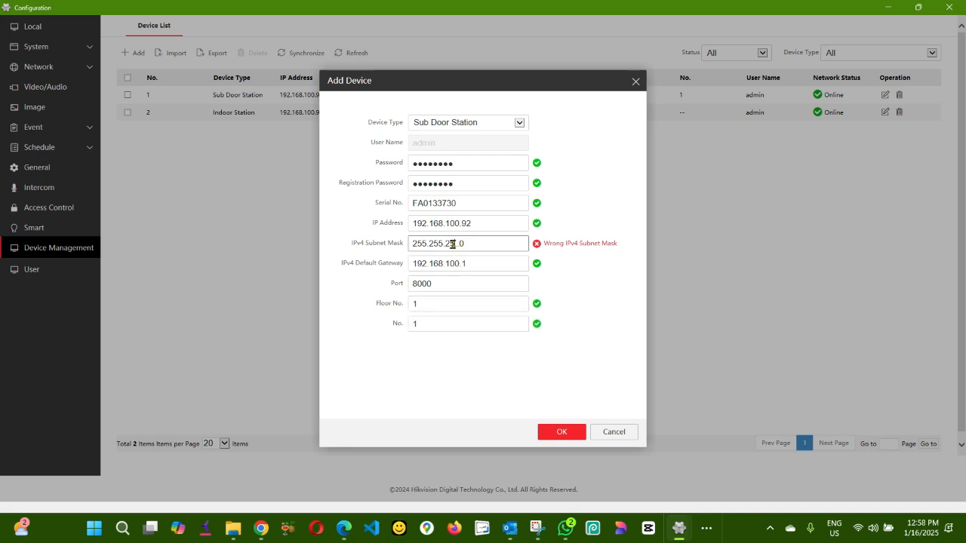
type("5.")
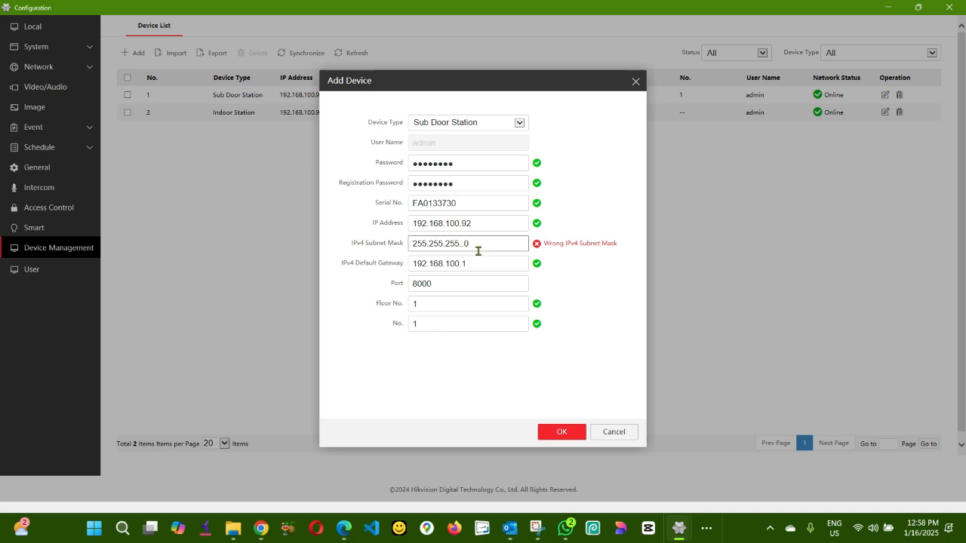
left_click(561, 435)
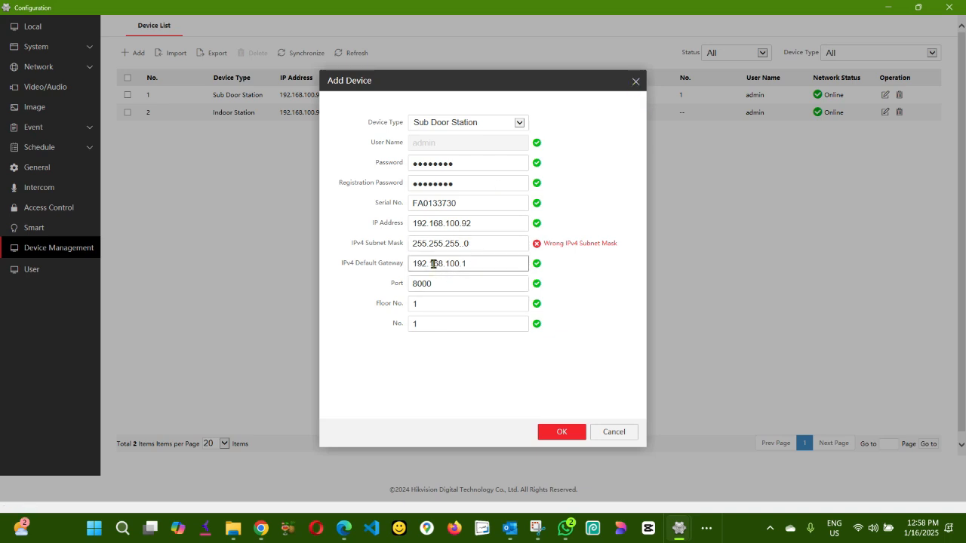
left_click(461, 245)
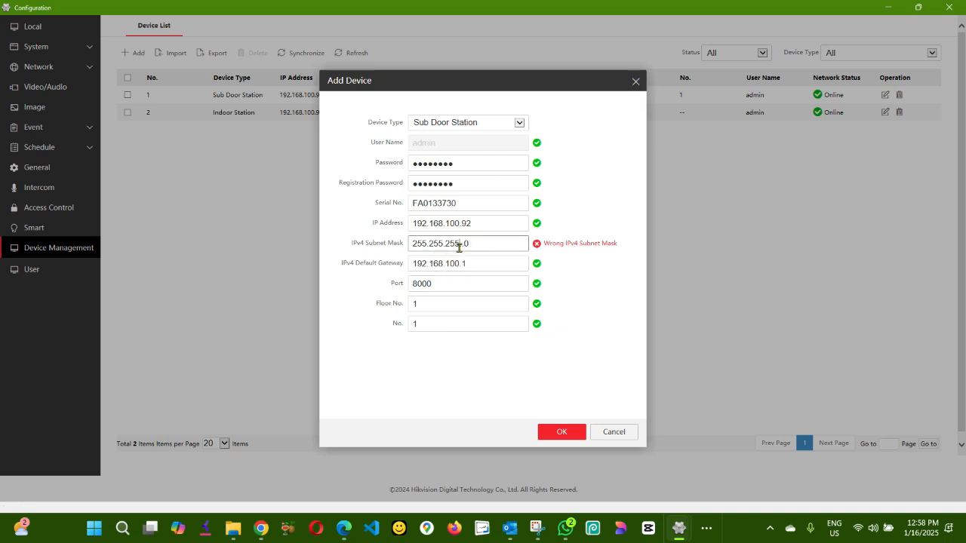
key("BackSpace")
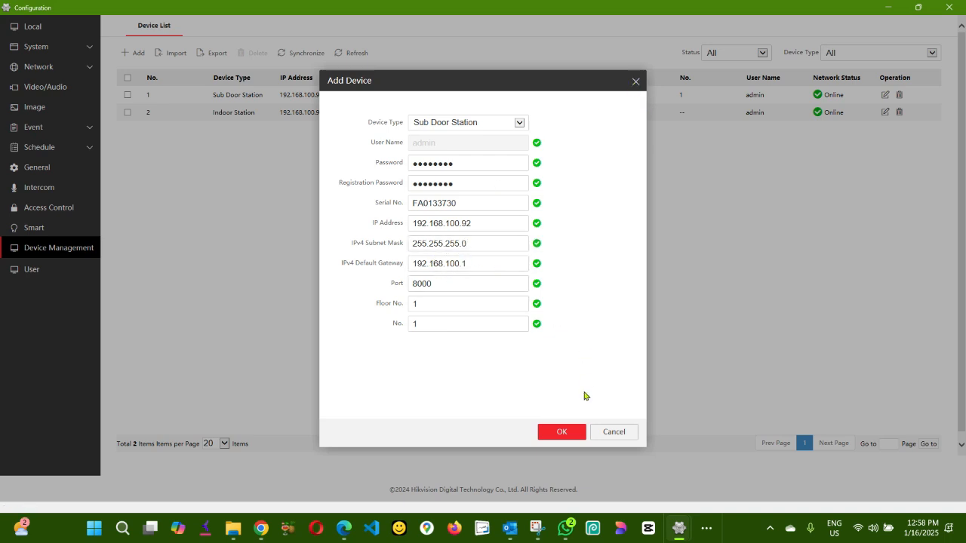
left_click(577, 436)
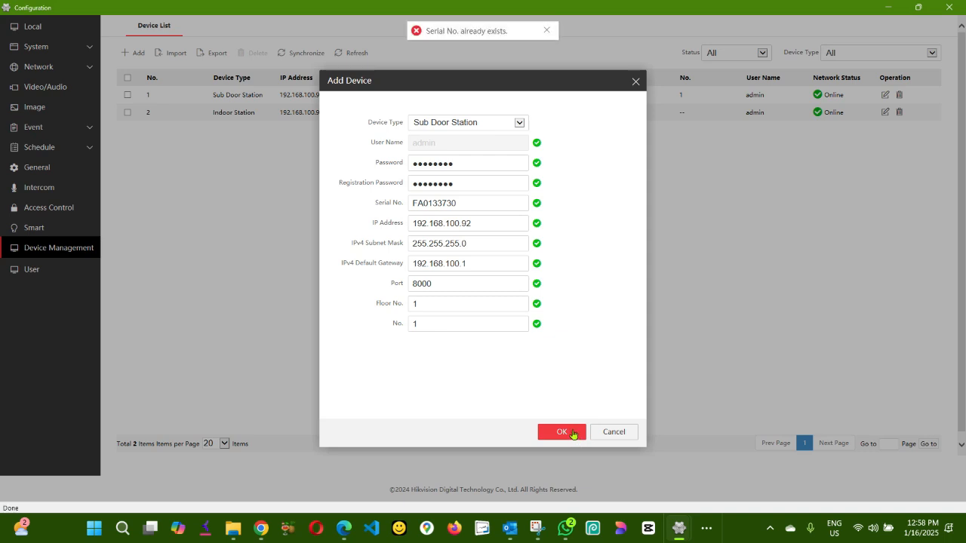
Step: Close the Add Device form and select the sub door station 192.168.100.92 row
left_click(635, 82)
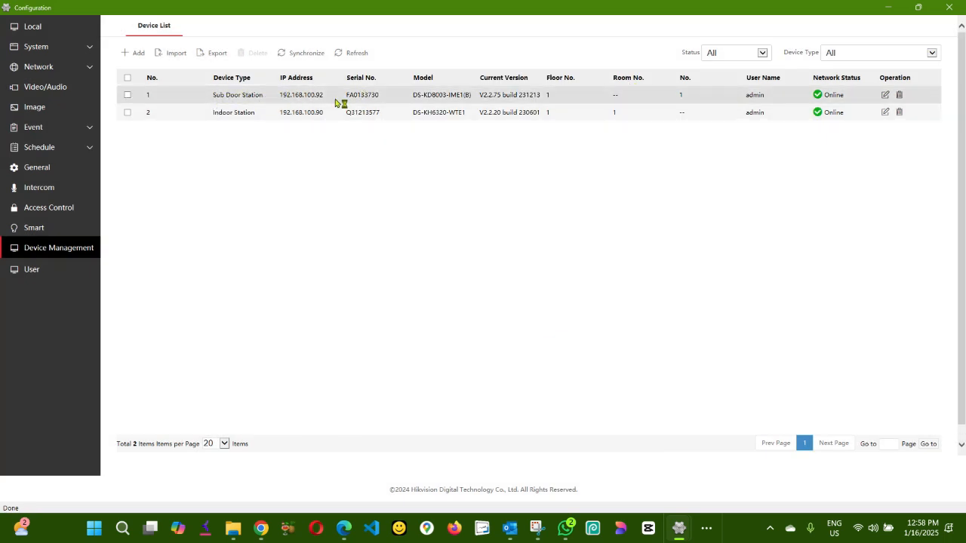
left_click(128, 95)
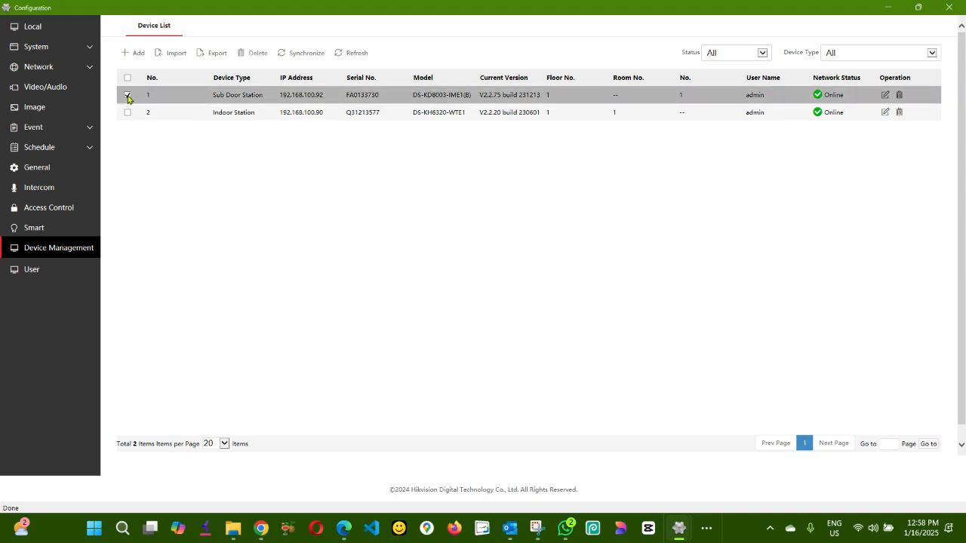
left_click(127, 96)
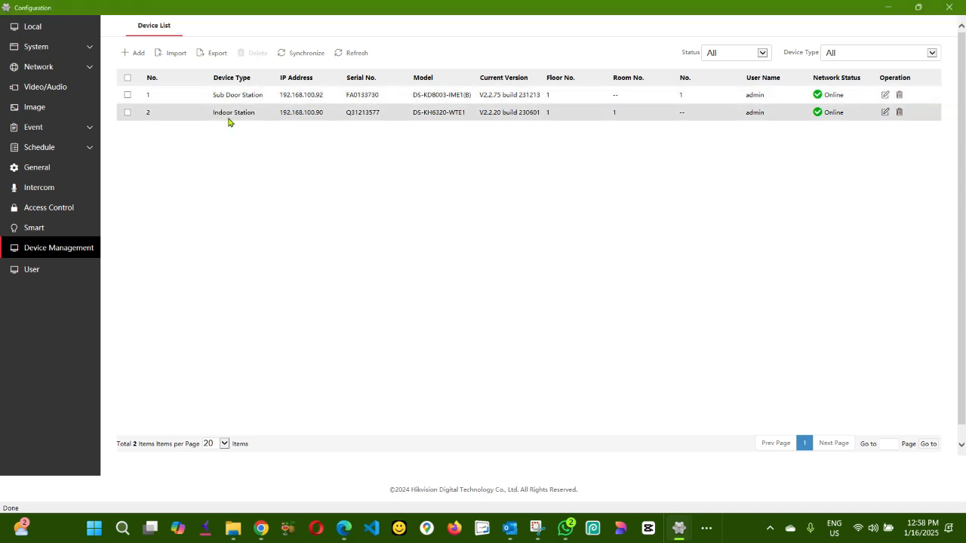
left_click(128, 96)
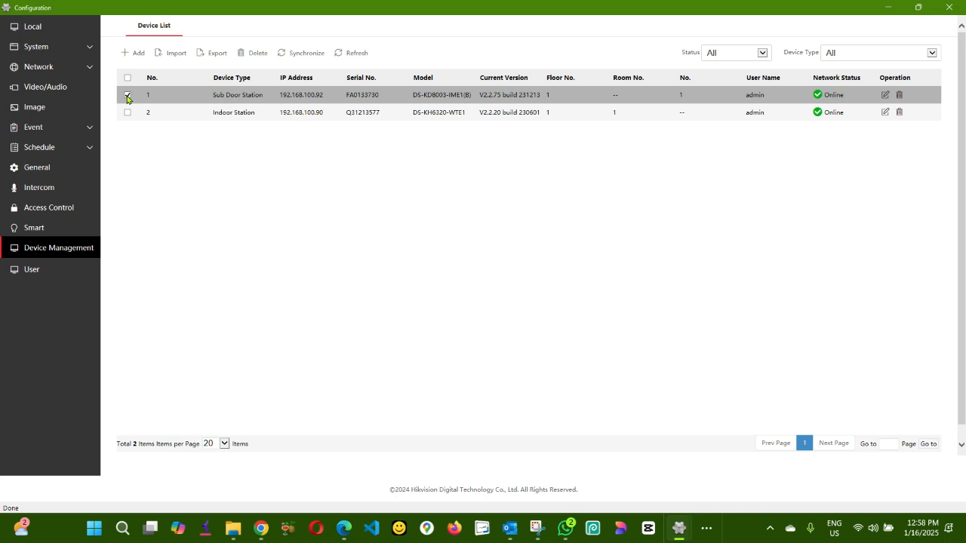
Step: Review the Intercom session settings and registration password, then close the Configuration window
left_click(49, 188)
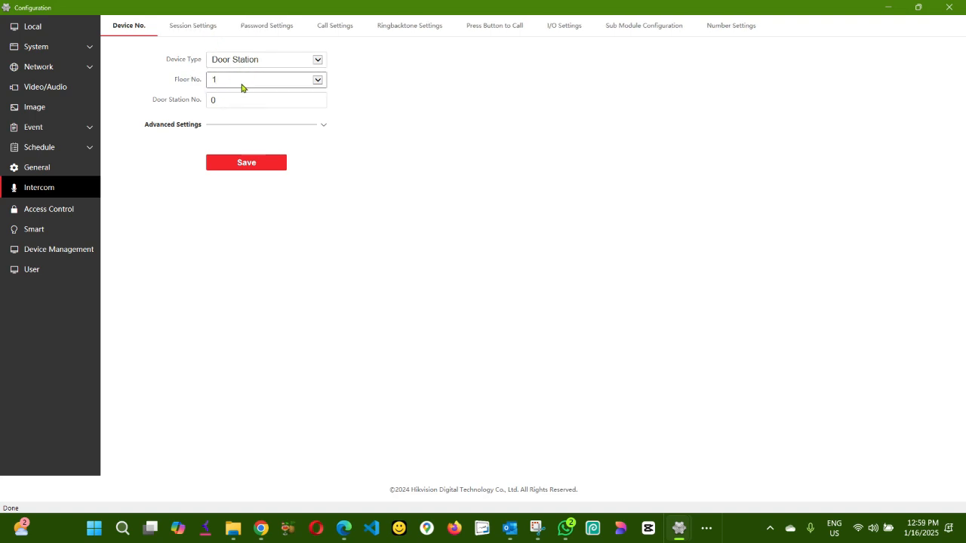
left_click(191, 30)
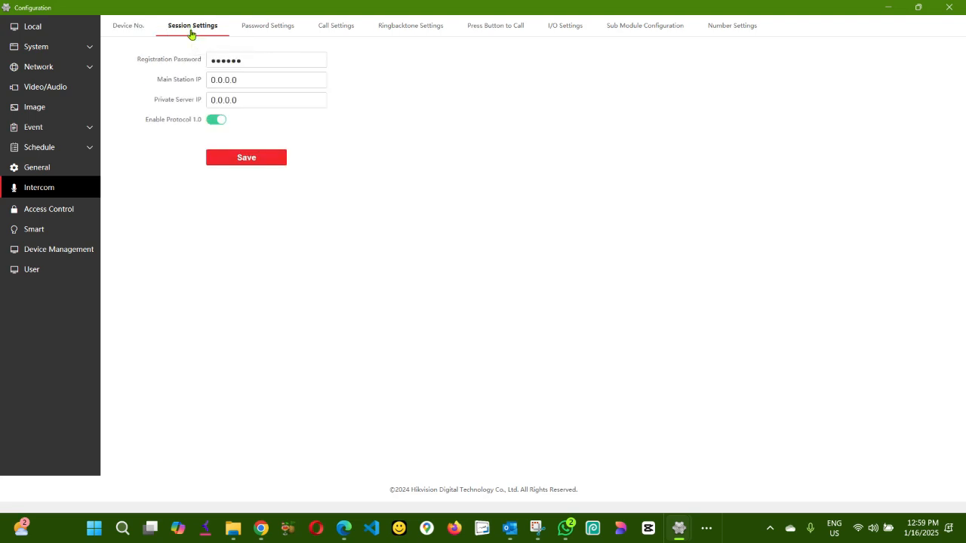
left_click(259, 60)
left_click(951, 12)
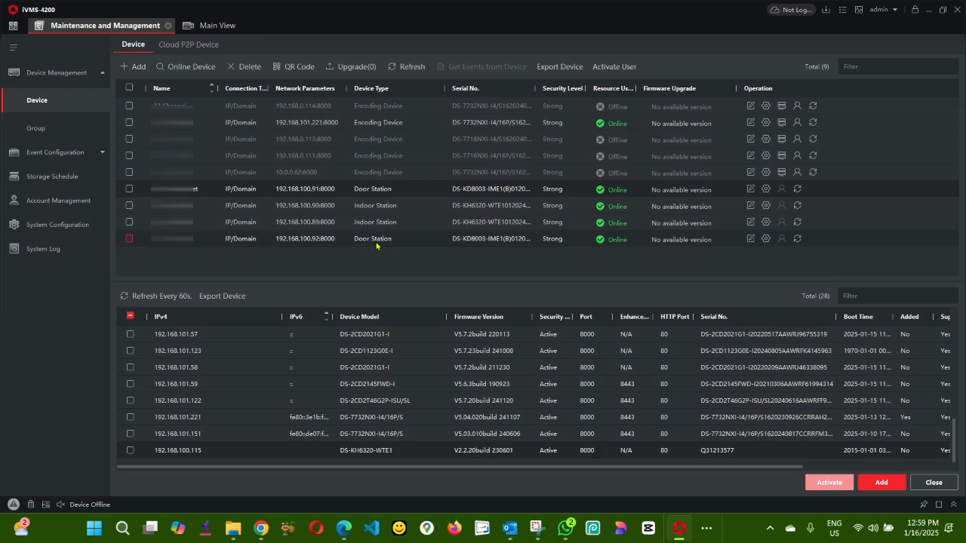
Step: Open the maximized configuration for door station 192.168.100.92 at its Intercom device number settings
left_click(765, 240)
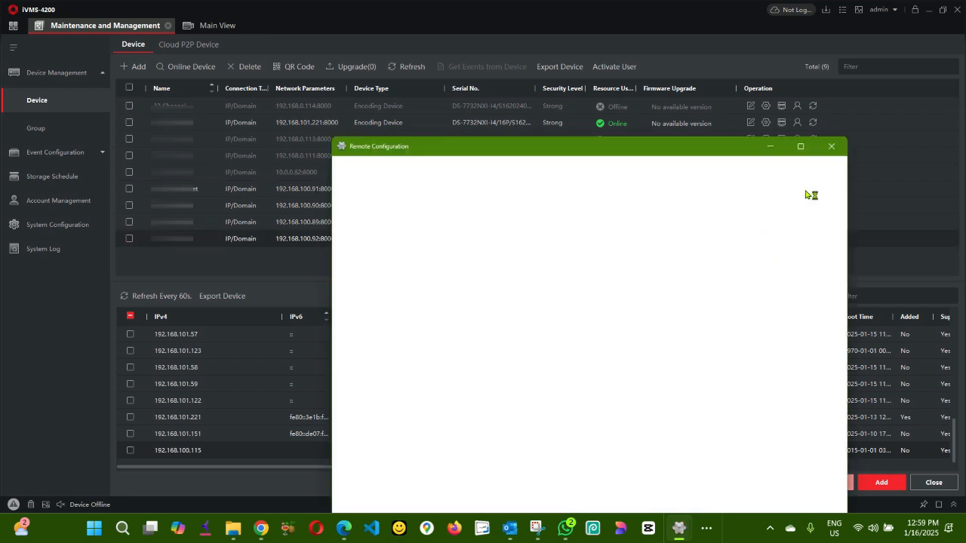
left_click(801, 146)
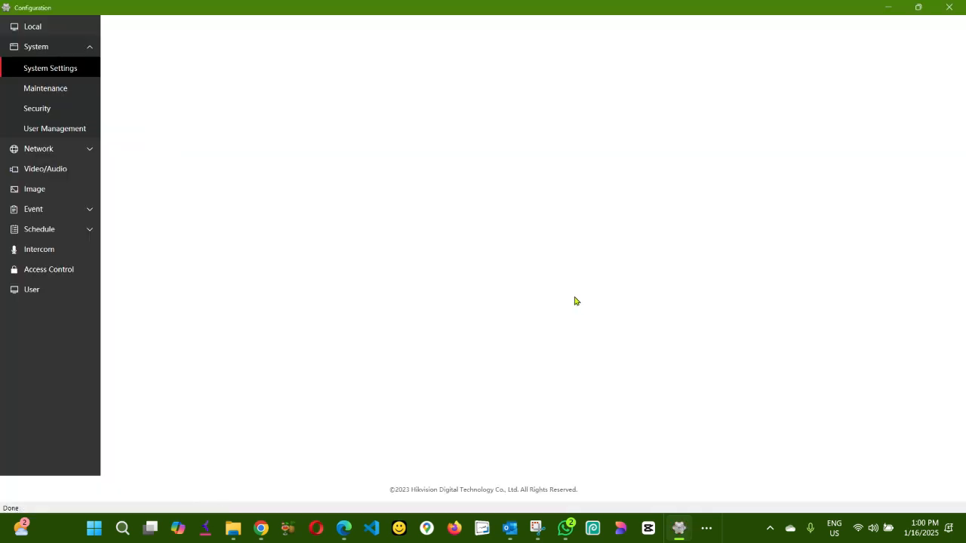
left_click(213, 60)
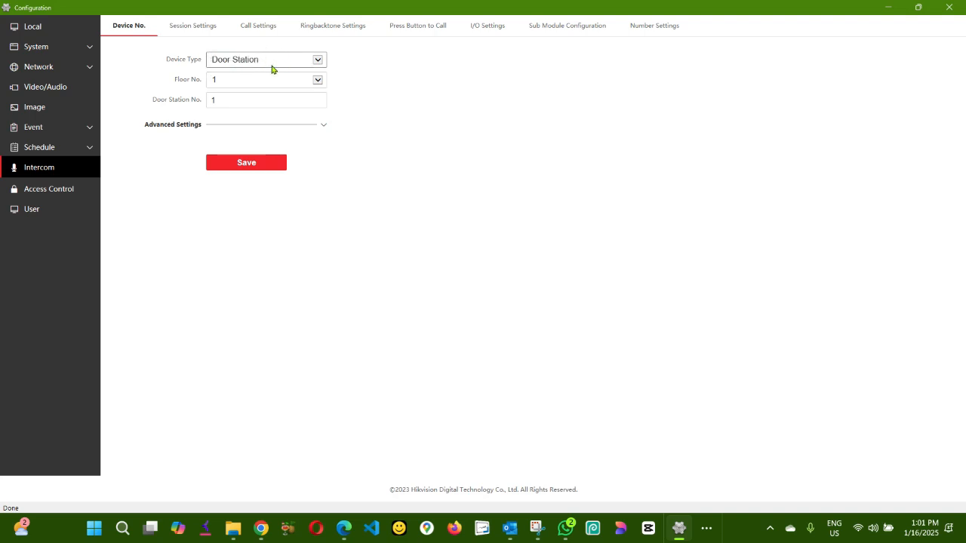
Step: Confirm the Main Door Station IP is 192.168.100.91, then bring the iVMS-4200 device list forward
left_click(202, 28)
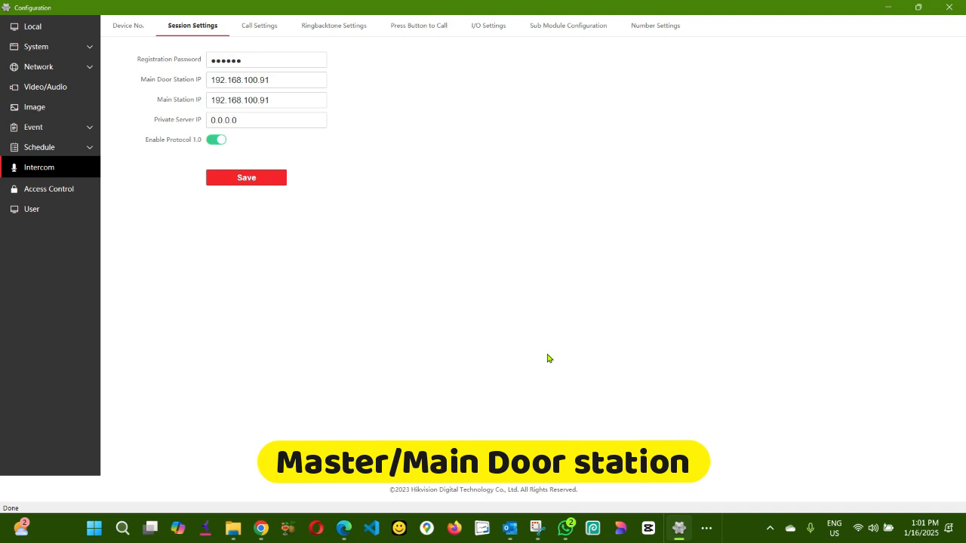
left_click(705, 529)
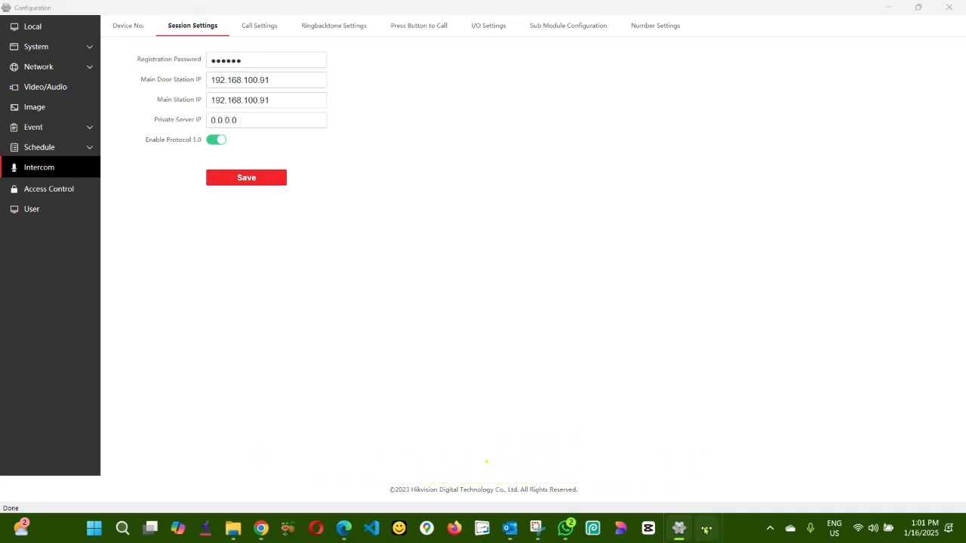
mouse_move(803, 494)
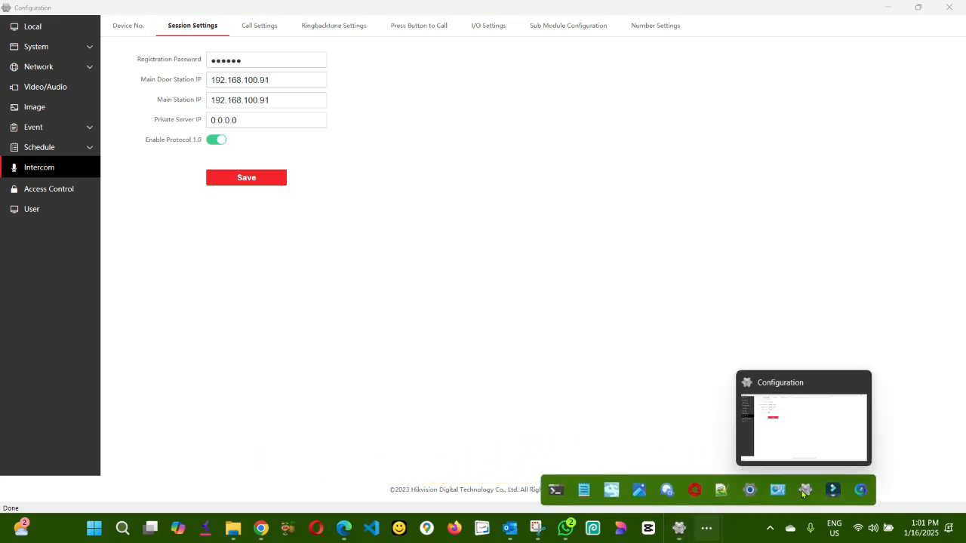
left_click(694, 490)
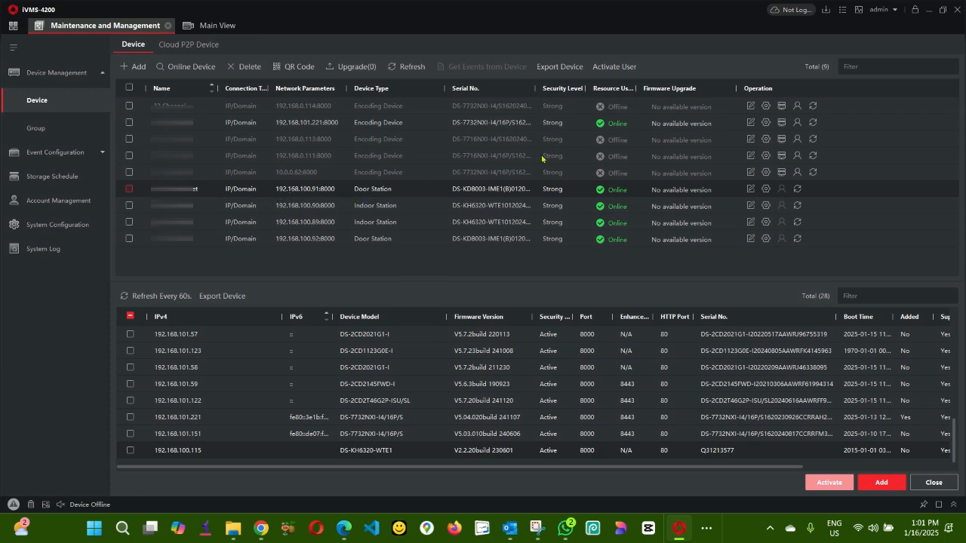
left_click(930, 10)
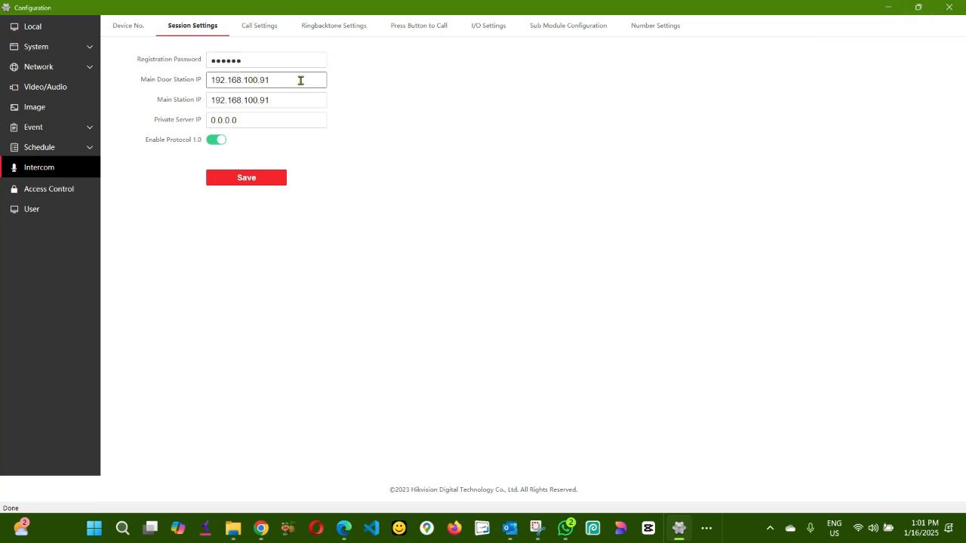
left_click(284, 80)
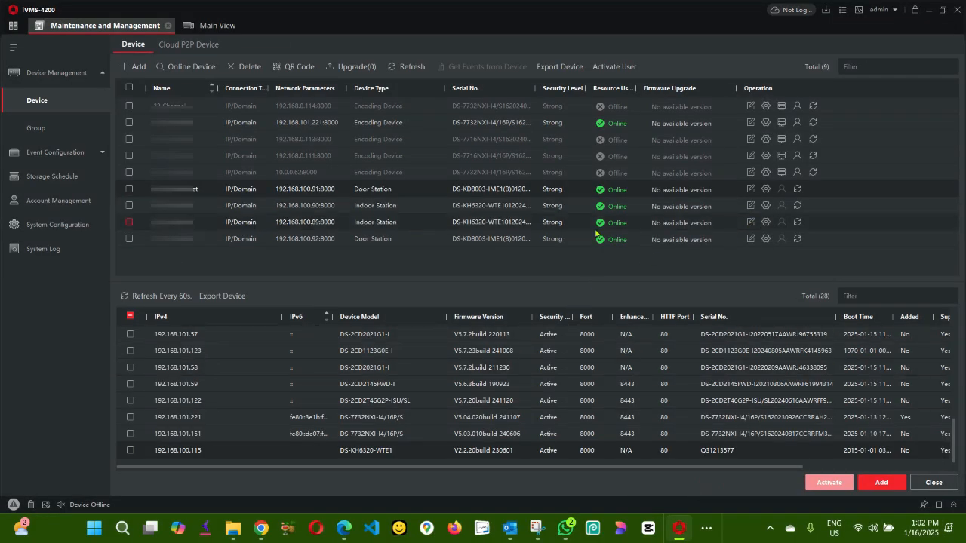
left_click(767, 222)
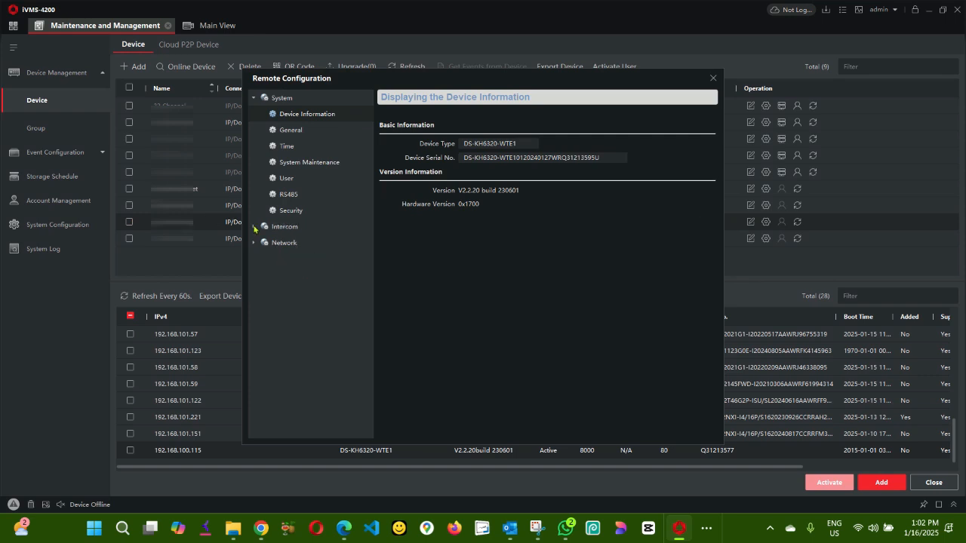
left_click(253, 244)
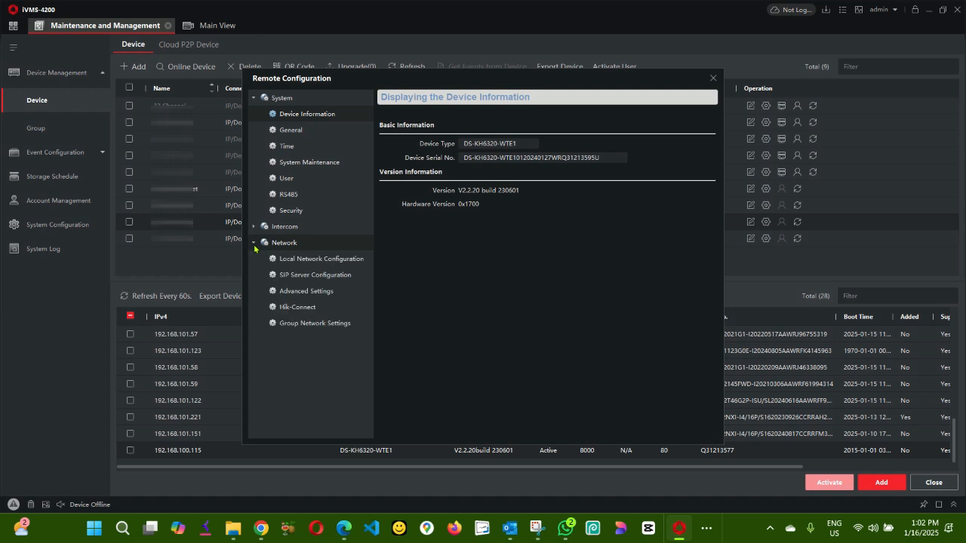
left_click(315, 323)
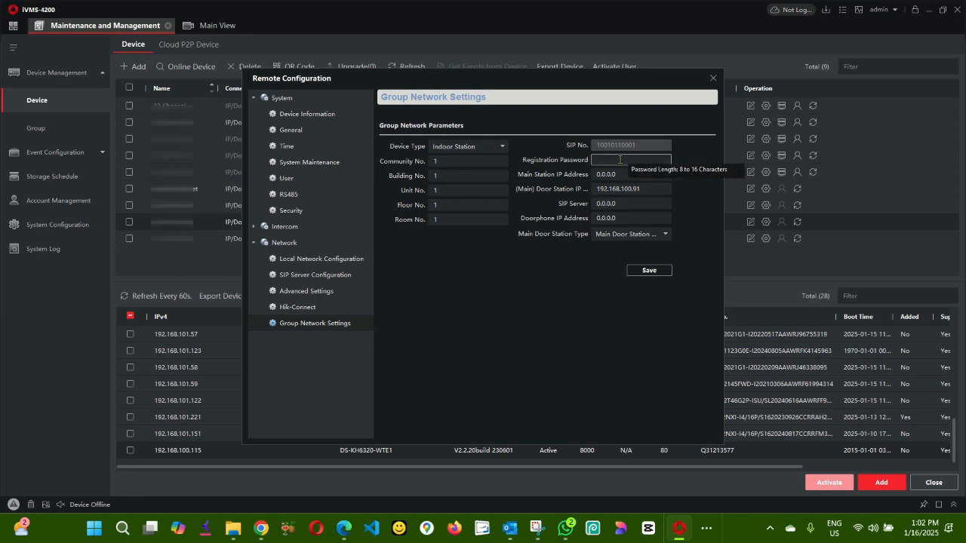
left_click(619, 159)
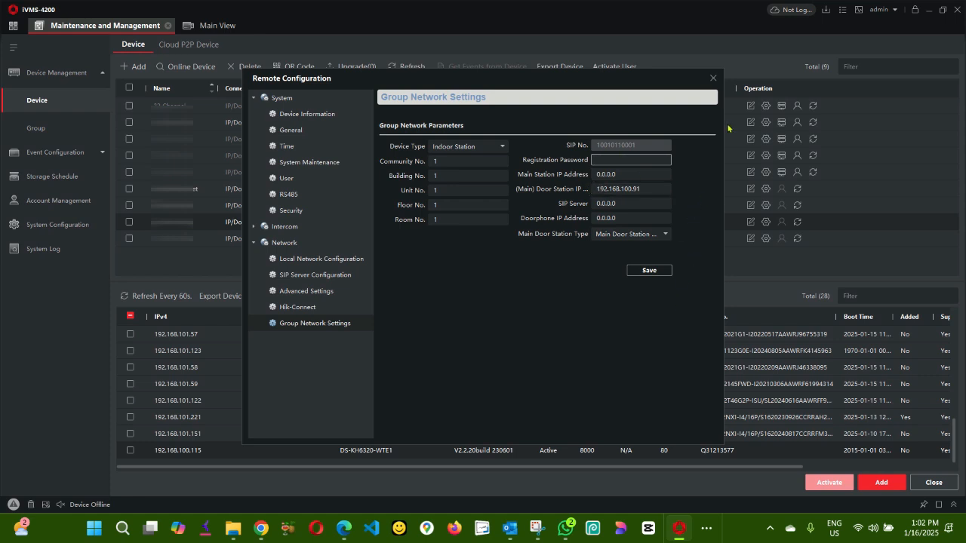
left_click(713, 78)
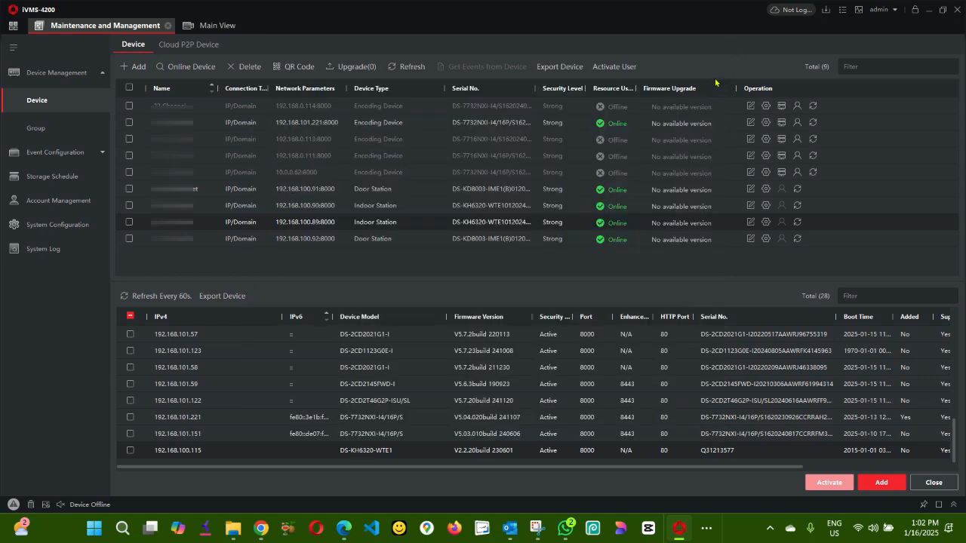